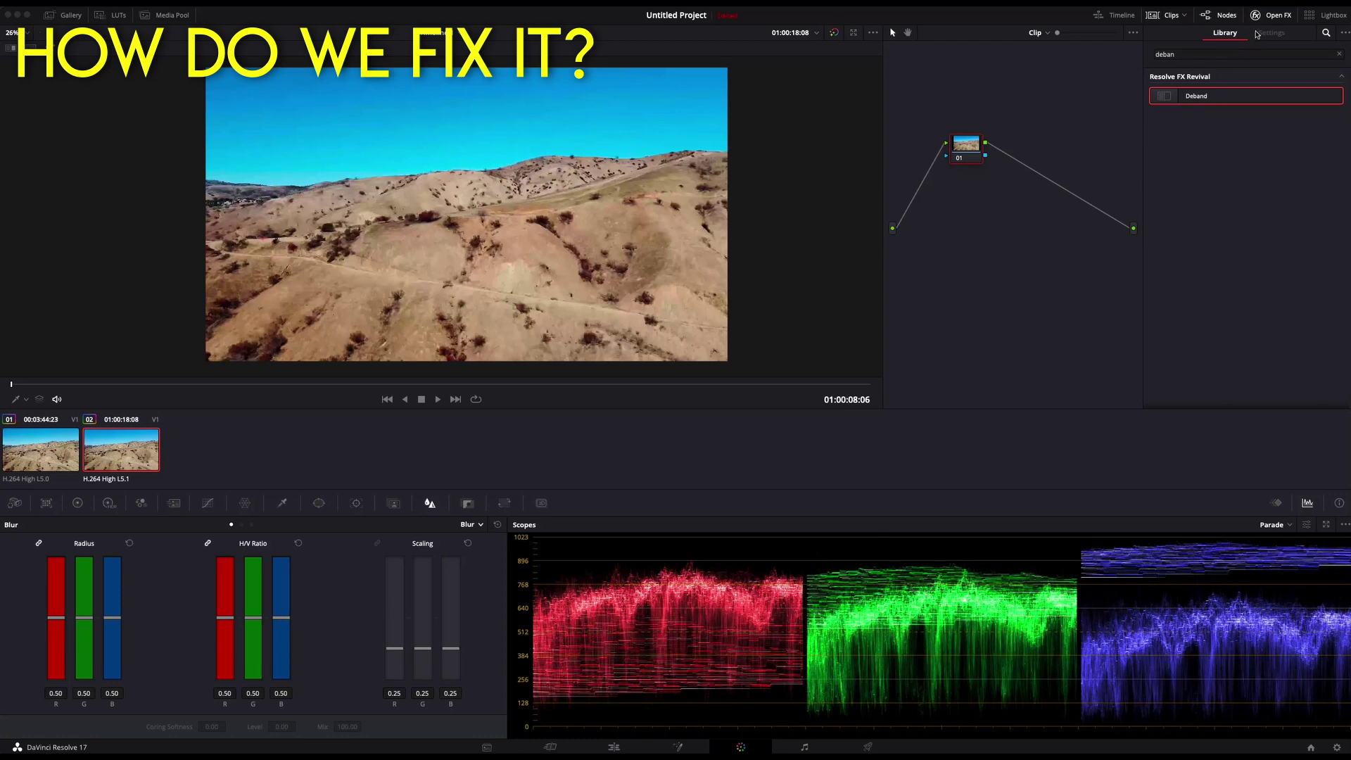
Hide the effects library and add serial node 02 after node 01 with Alt+S
left_click(1273, 17)
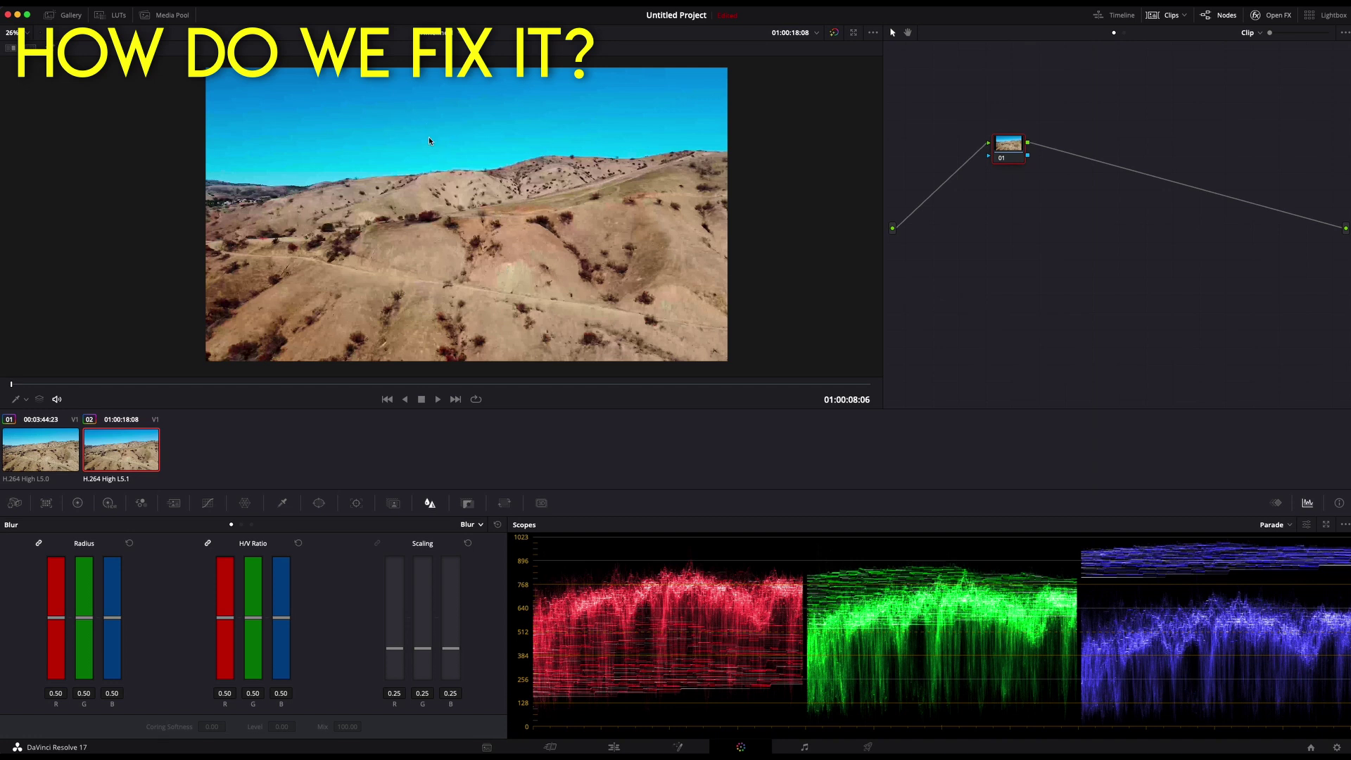
scroll(429, 138, "up", 5)
scroll(526, 274, "down", 3)
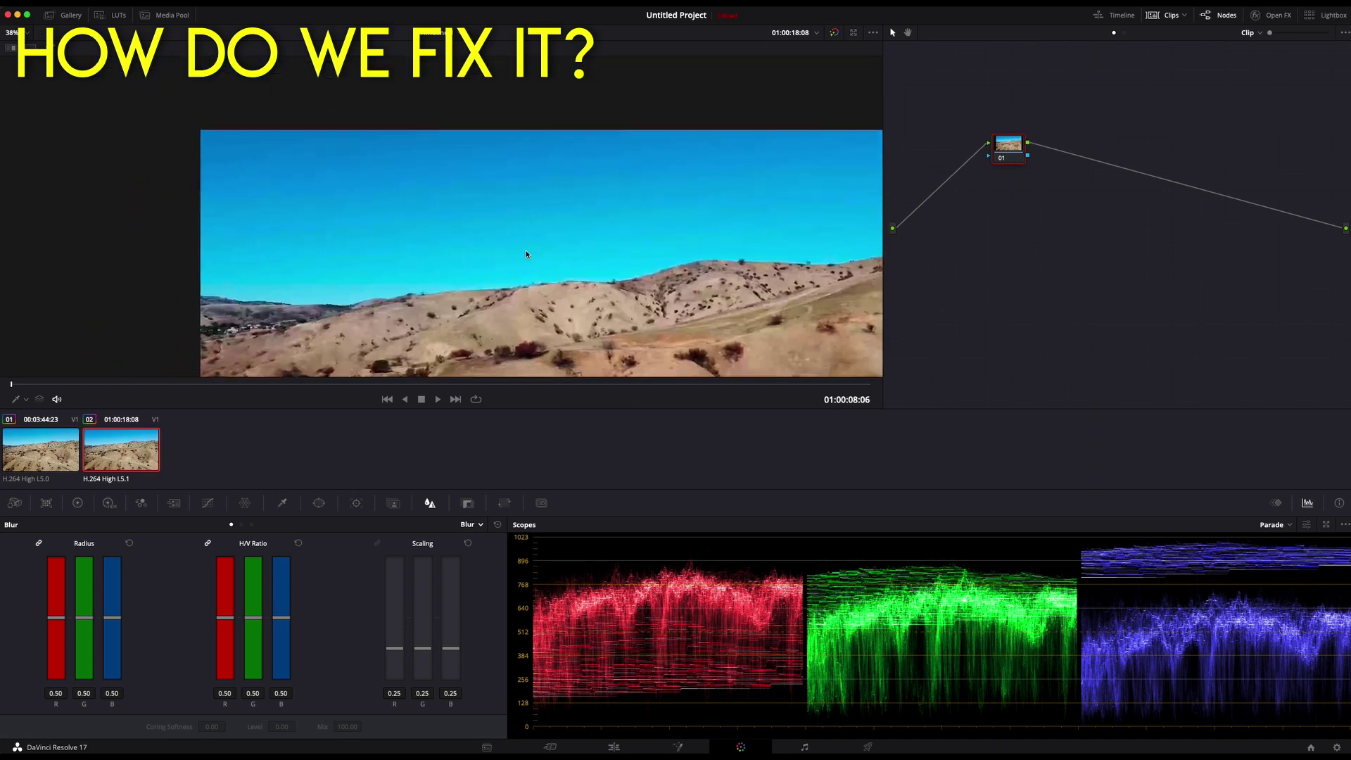
scroll(526, 251, "up", 4)
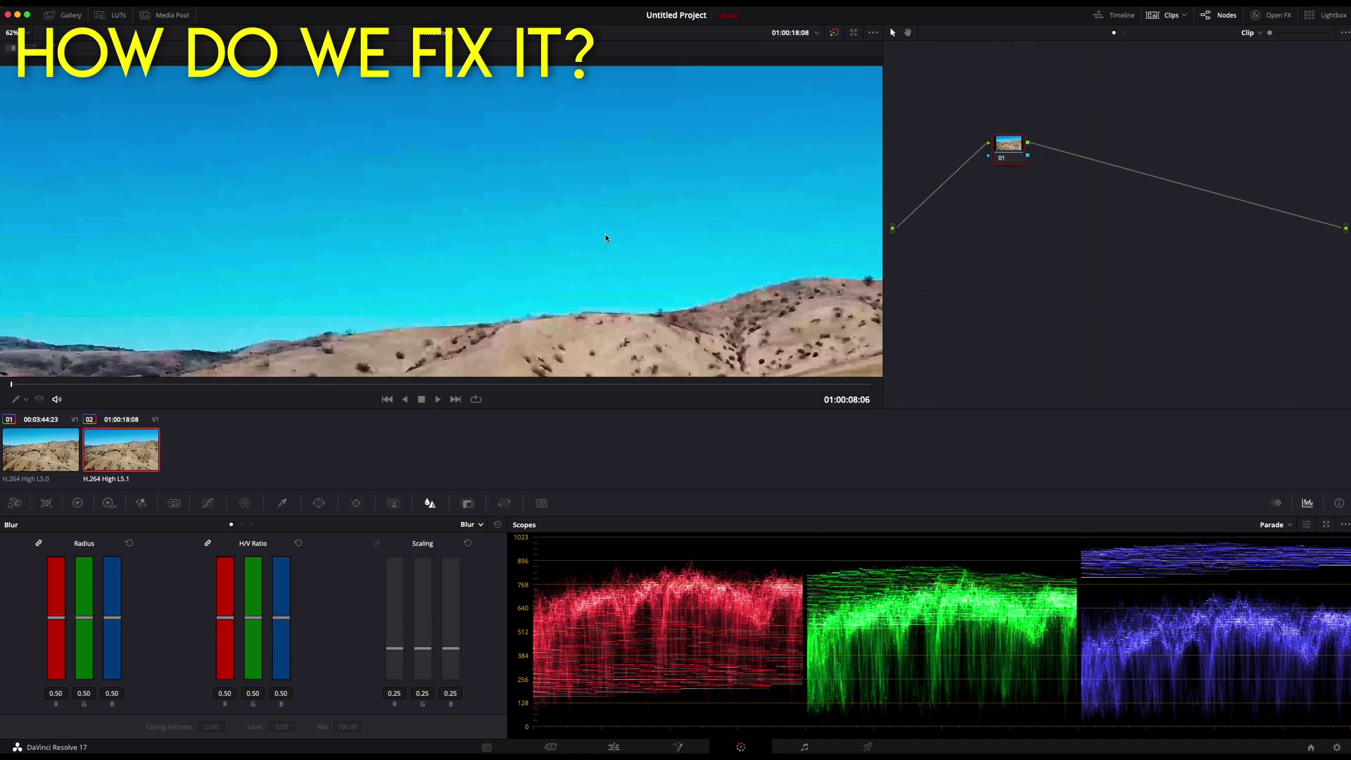
key("alt+s")
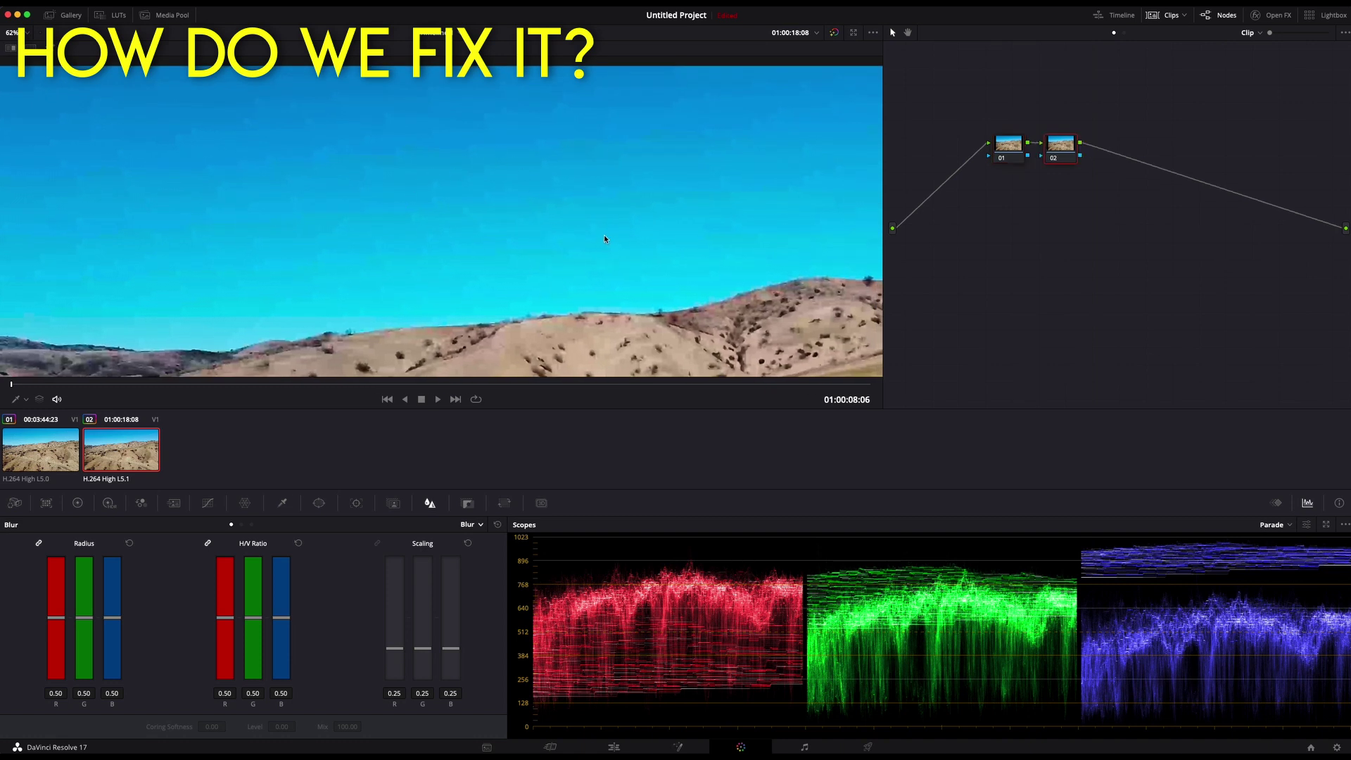
On node 02's Color Wheels, raise Contrast and pull Offset down to exaggerate the sky banding
left_click(78, 502)
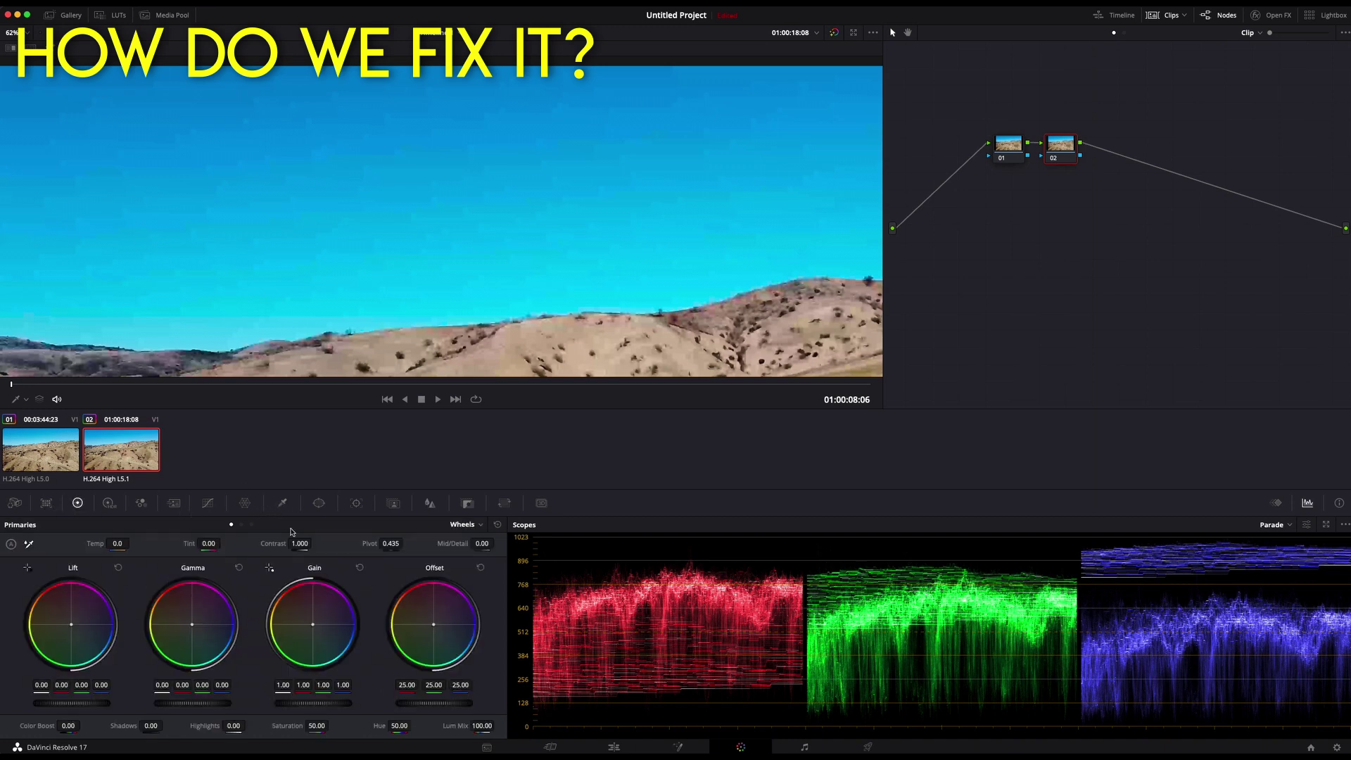
left_click_drag(300, 544, 275, 697)
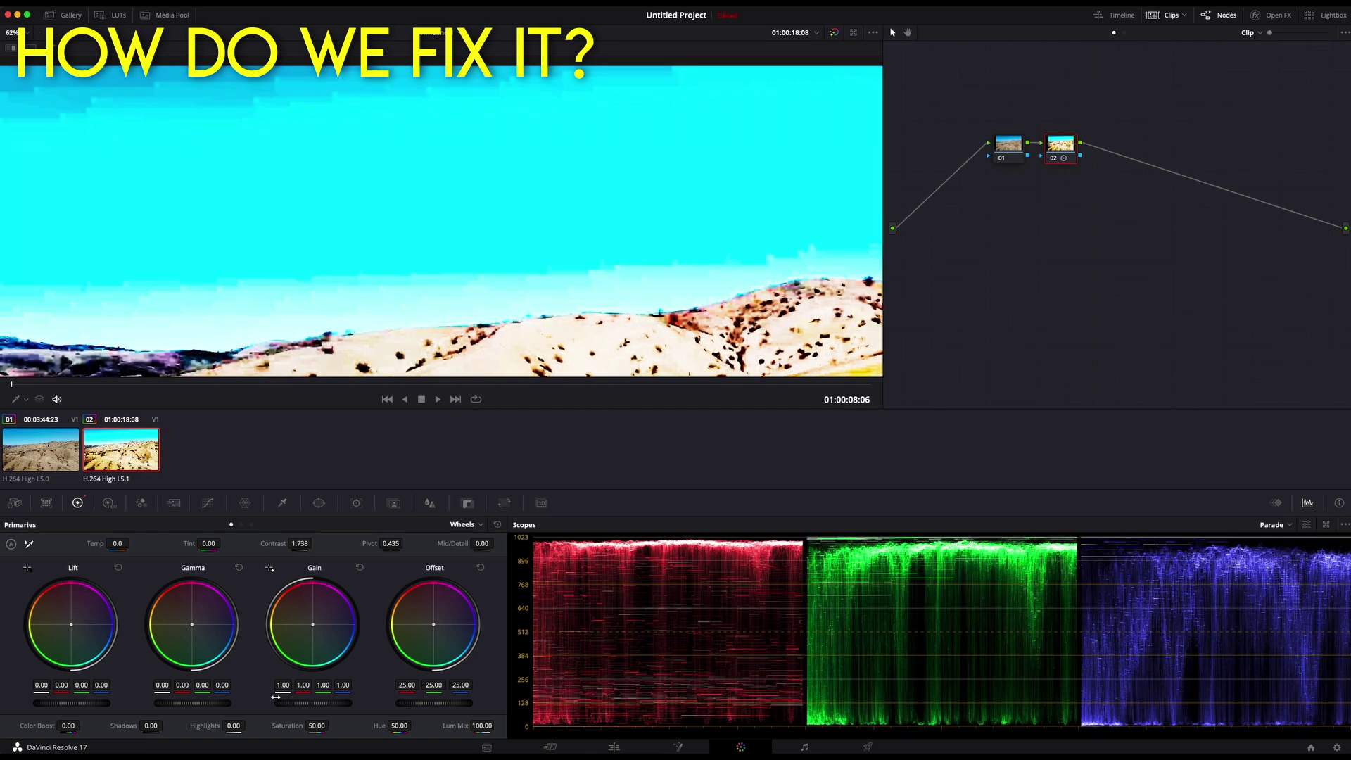
left_click_drag(452, 703, 339, 702)
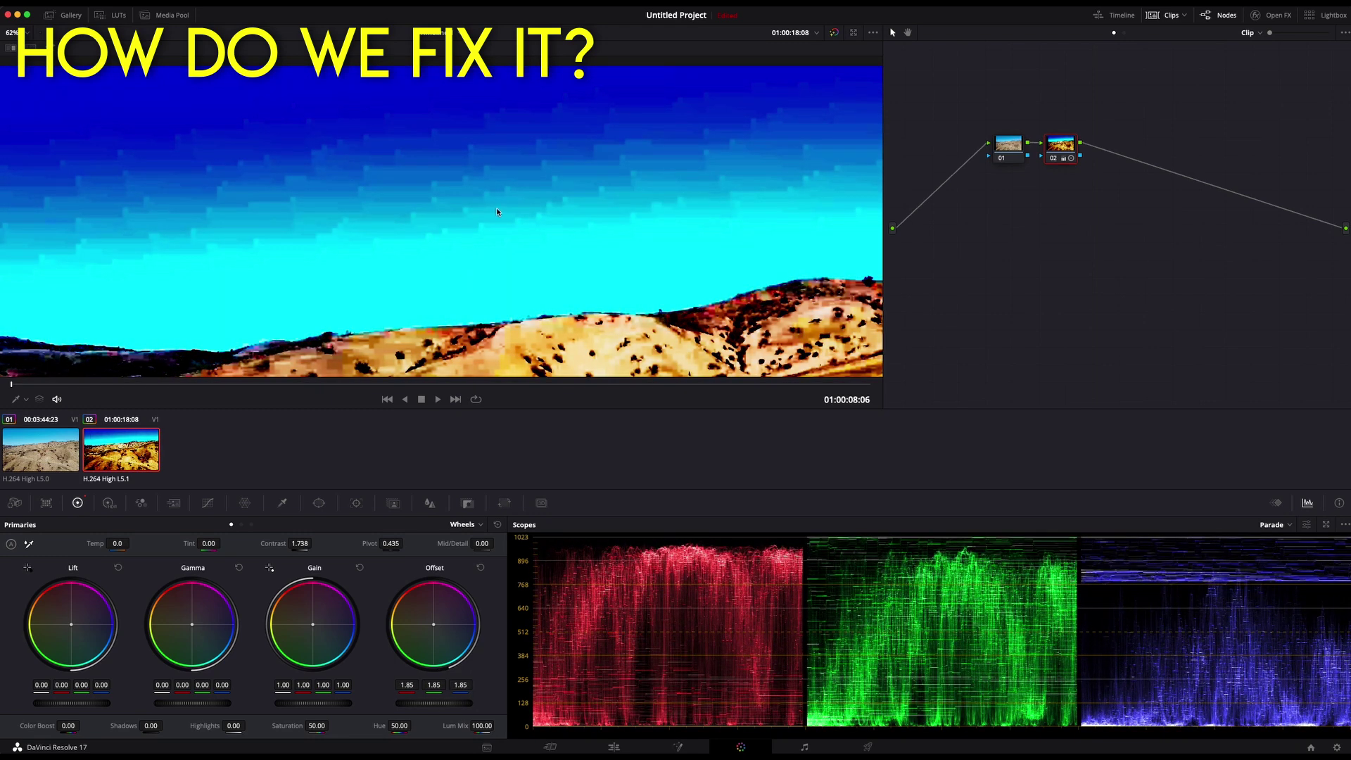
Pan the viewer to inspect the banded sky, then reset node 02's grade to neutral
scroll(500, 209, "down", 4)
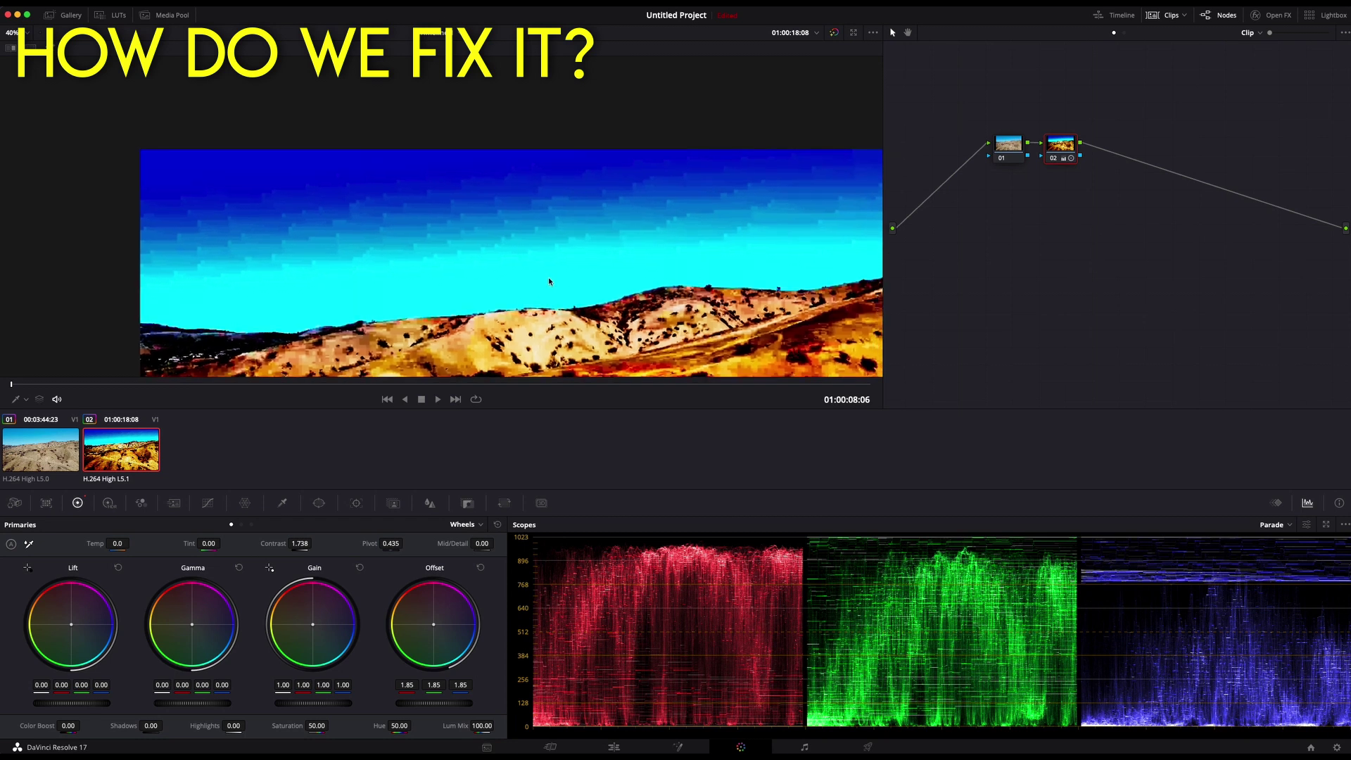
scroll(448, 261, "up", 1)
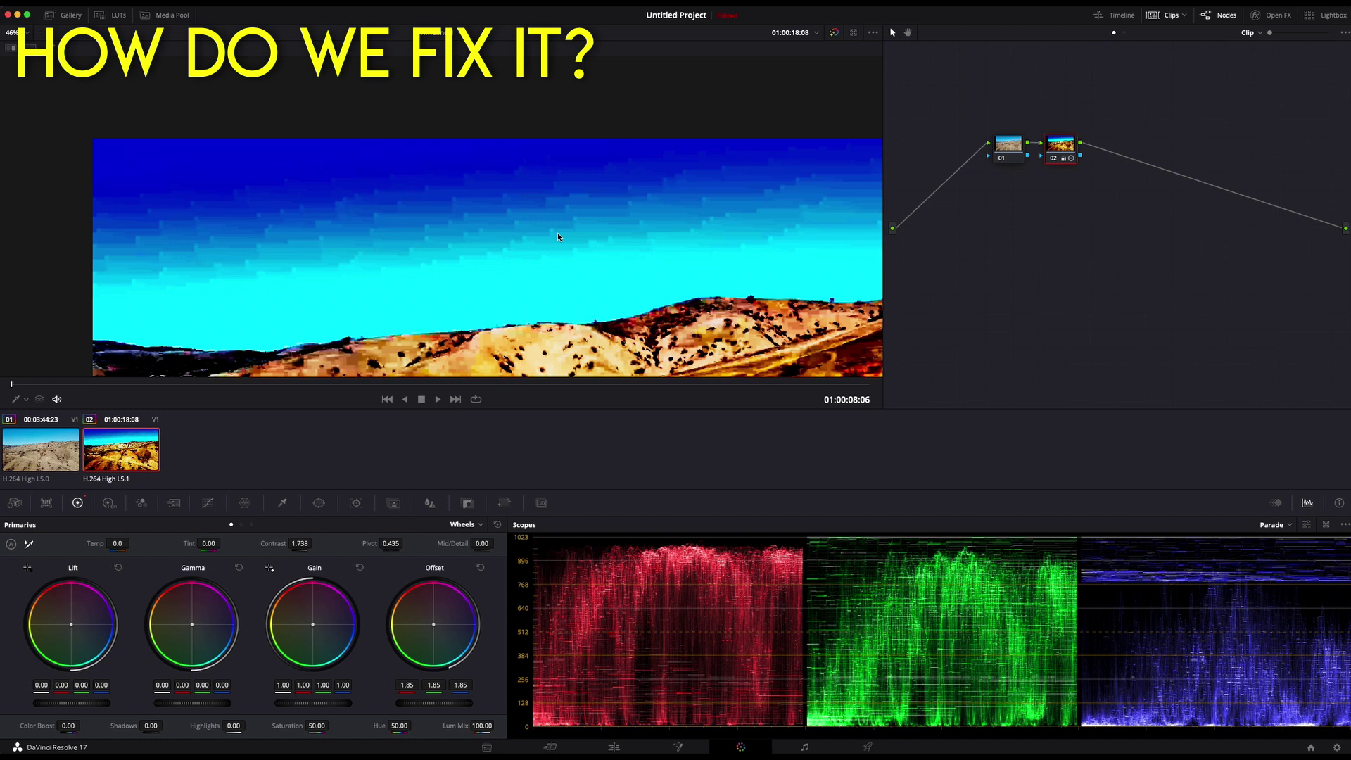
left_click_drag(604, 282, 548, 214)
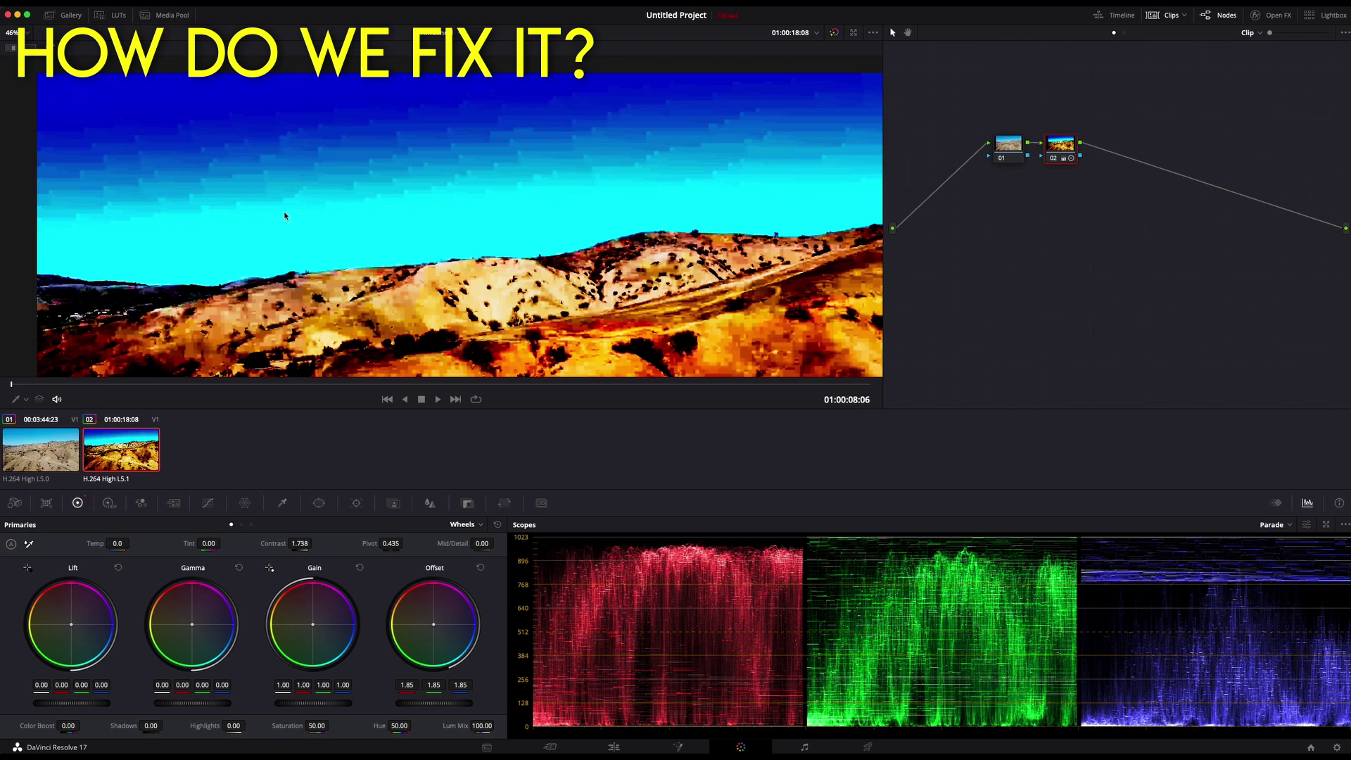
right_click(1059, 148)
left_click(1105, 152)
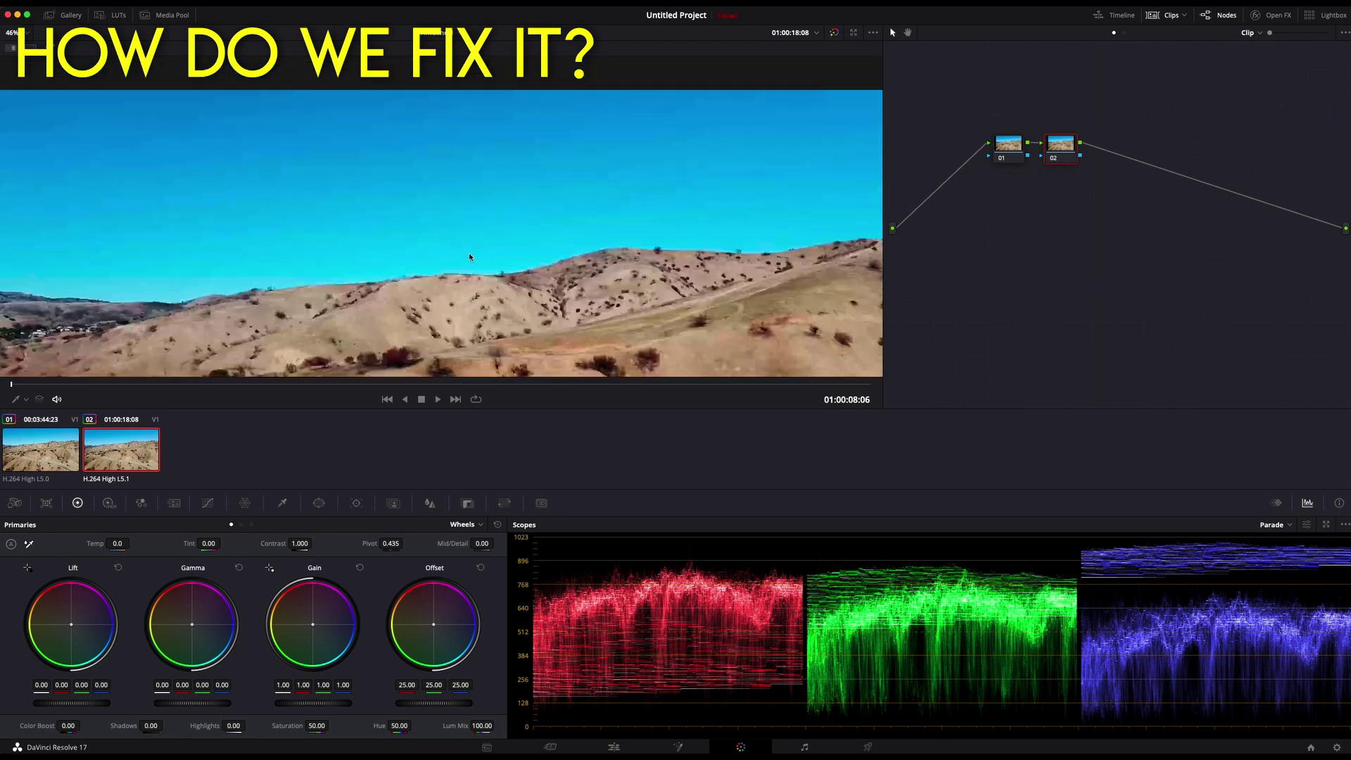
Sample the blue sky with the Qualifier eyedropper and show the selection as a Highlight matte
left_click(282, 503)
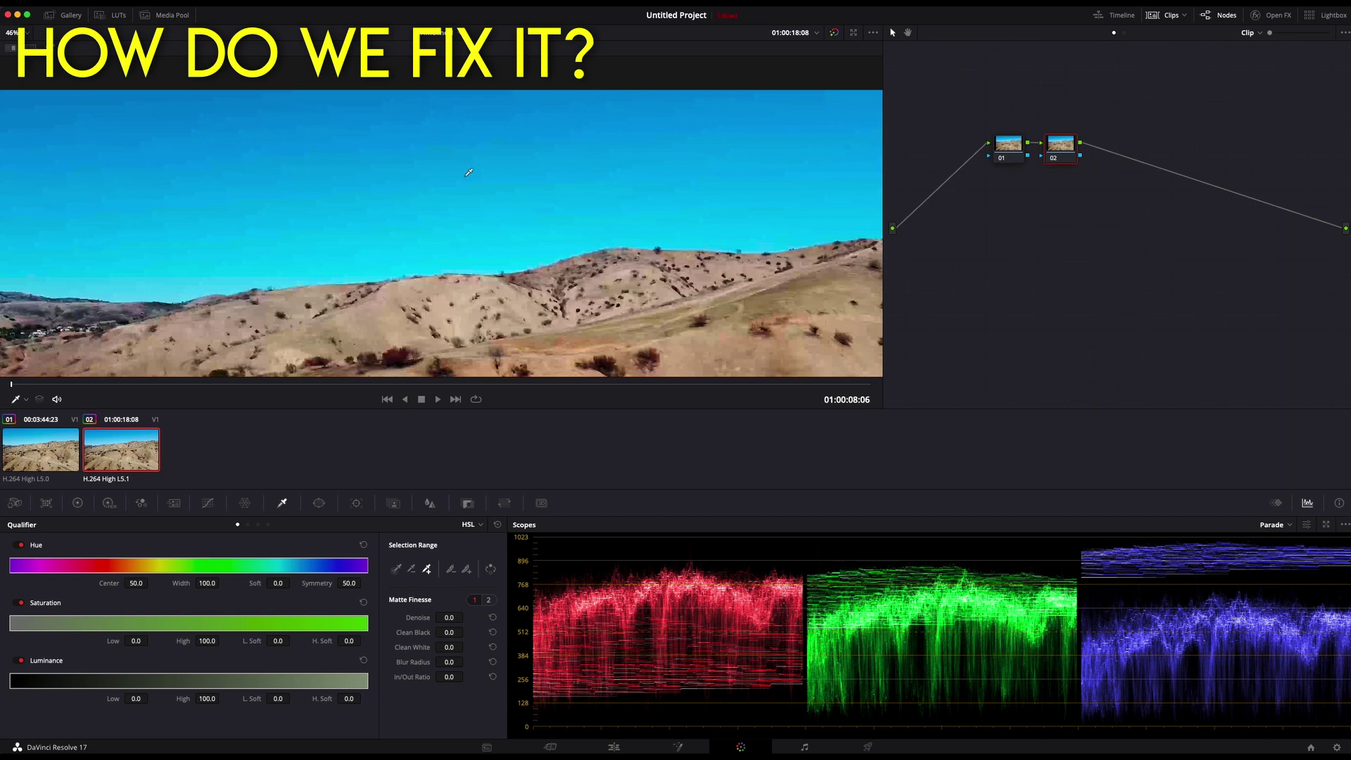
left_click(397, 569)
left_click(383, 228)
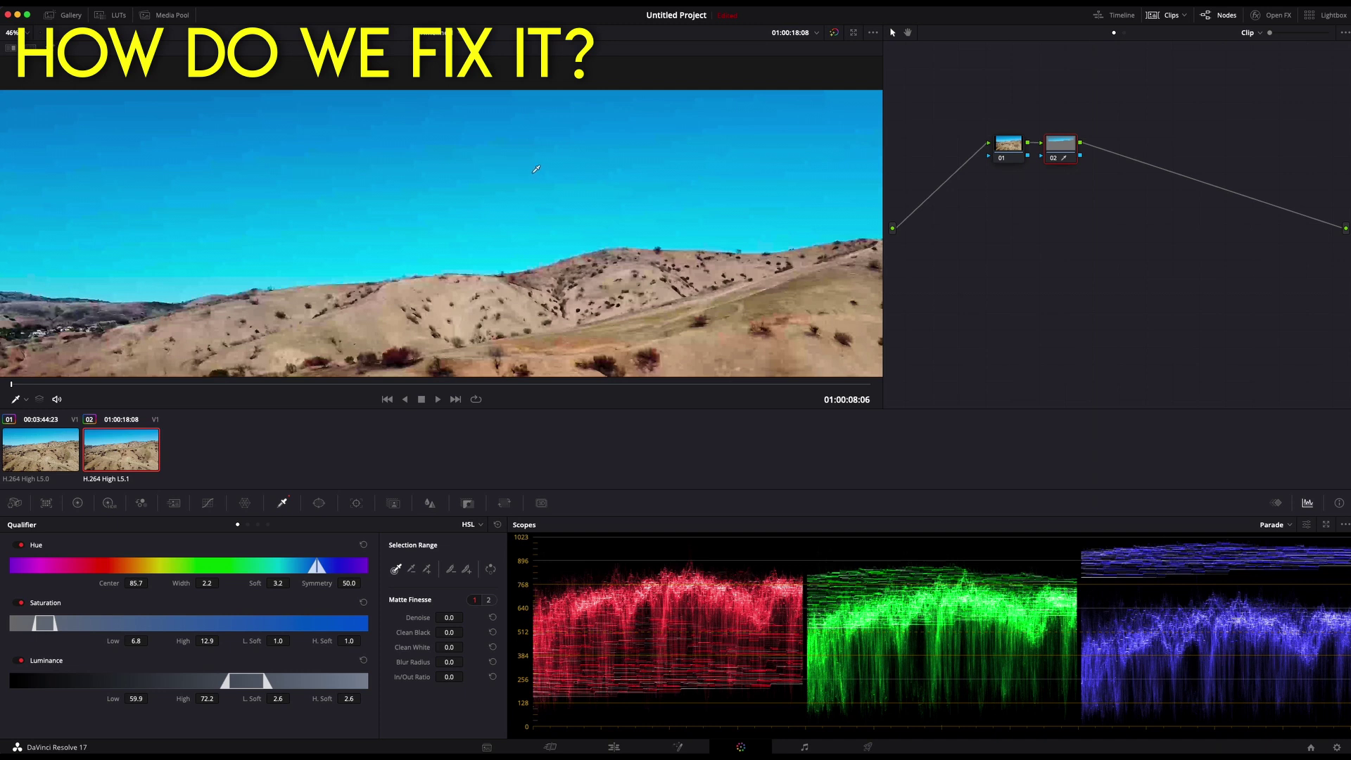
key("shift+h")
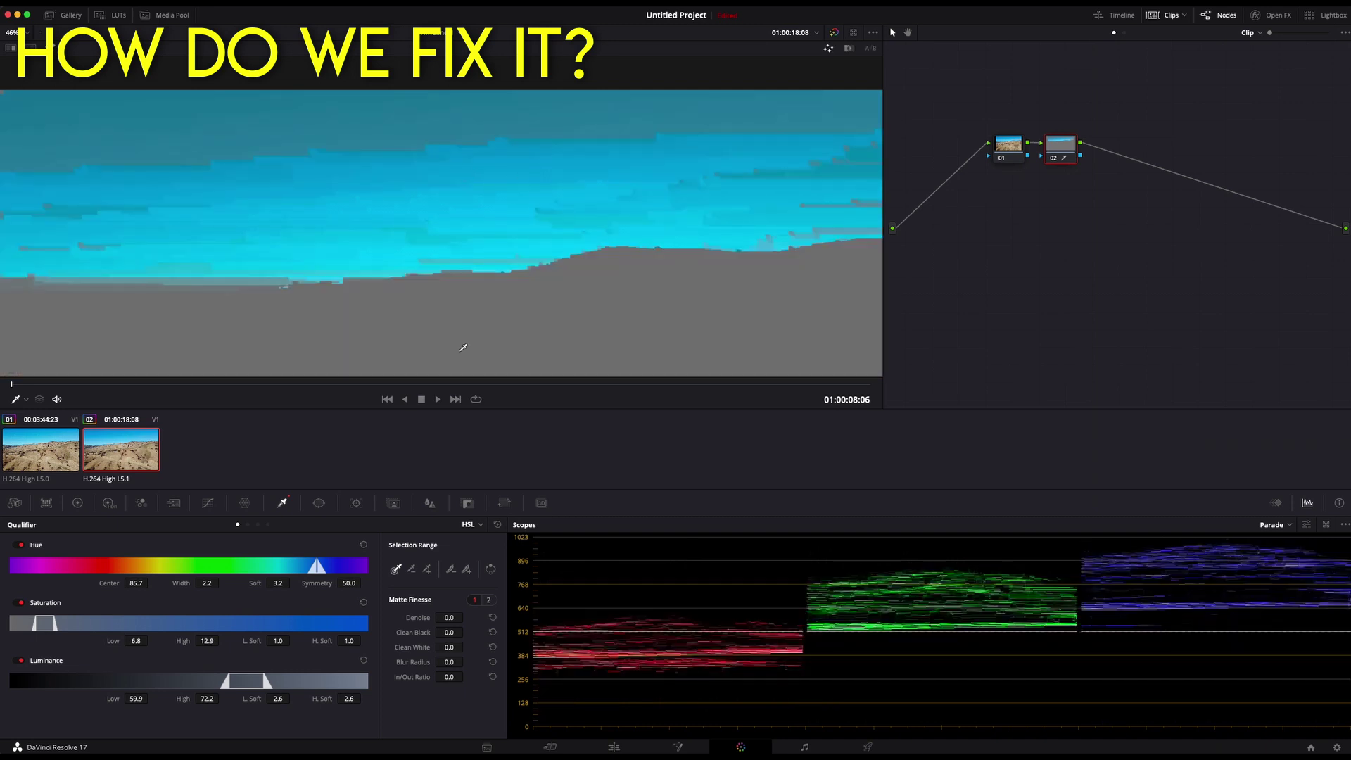
Add more sky near the horizon with Picker Add and widen Hue Width to 7.3
left_click(427, 569)
left_click(447, 120)
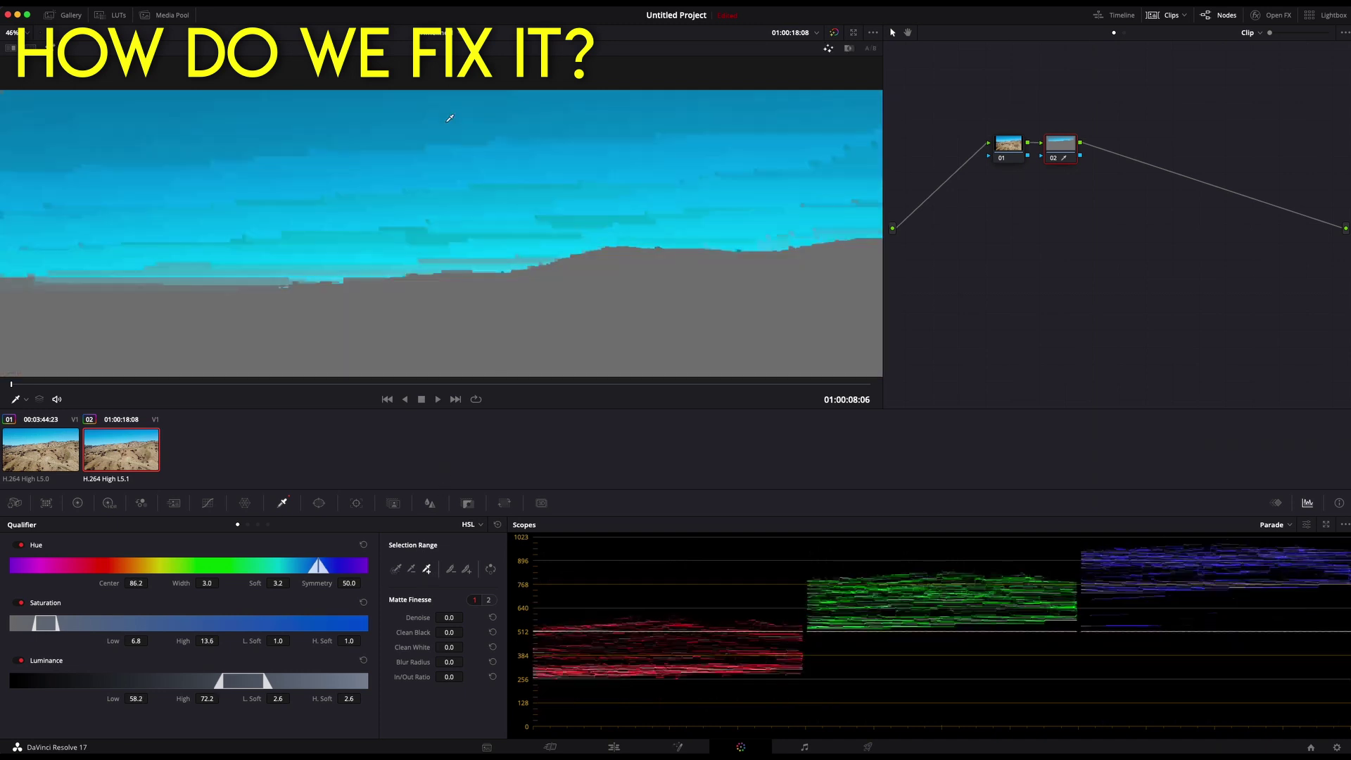
left_click(492, 261)
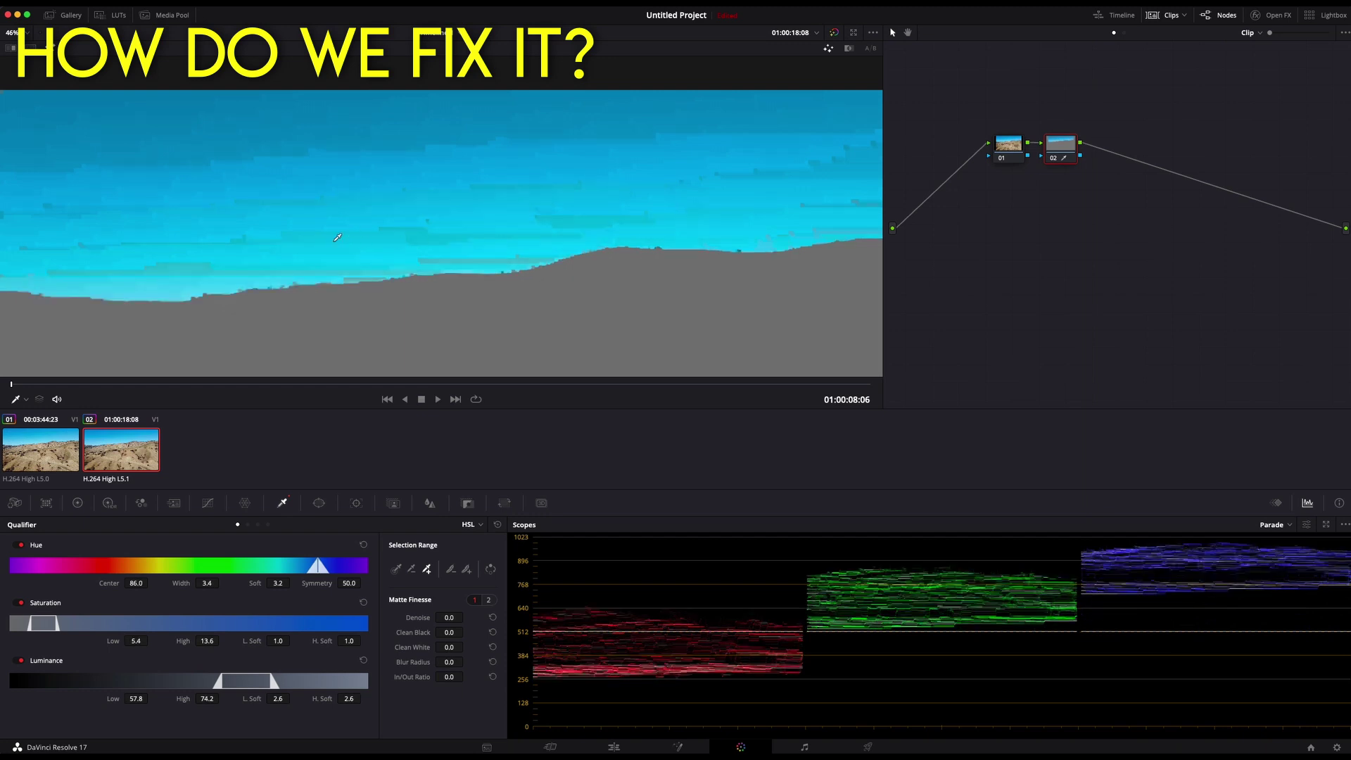
left_click(273, 270)
scroll(639, 159, "down", 5)
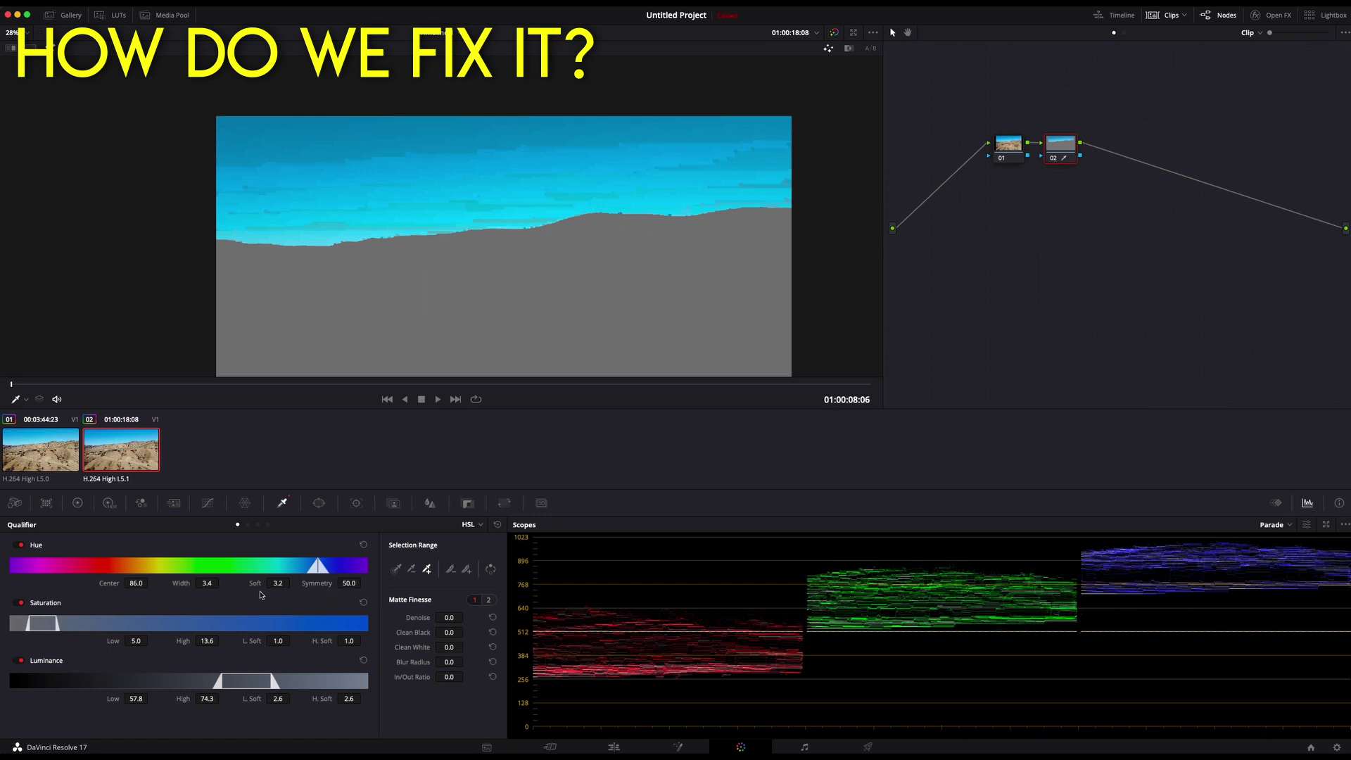
left_click_drag(212, 583, 221, 582)
scroll(597, 259, "down", 2)
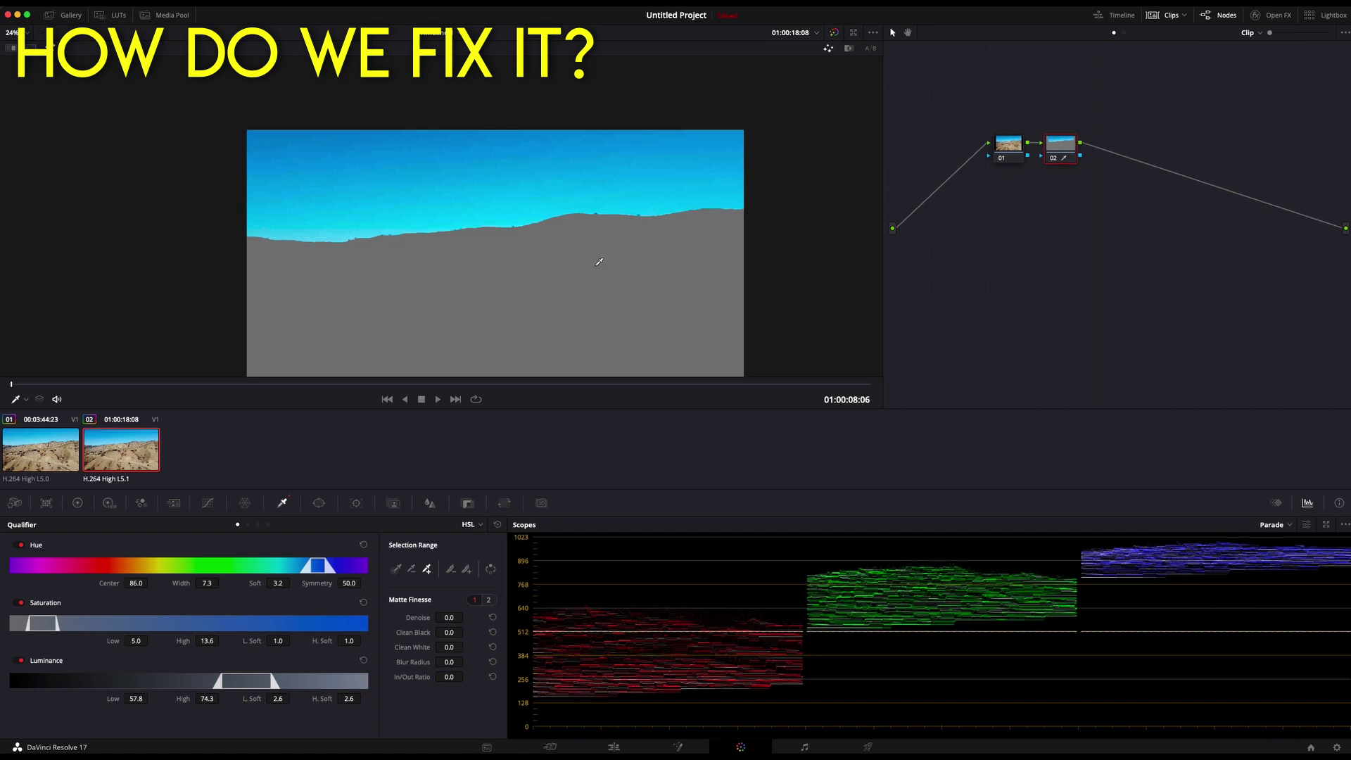
scroll(516, 260, "up", 2)
scroll(516, 260, "up", 3)
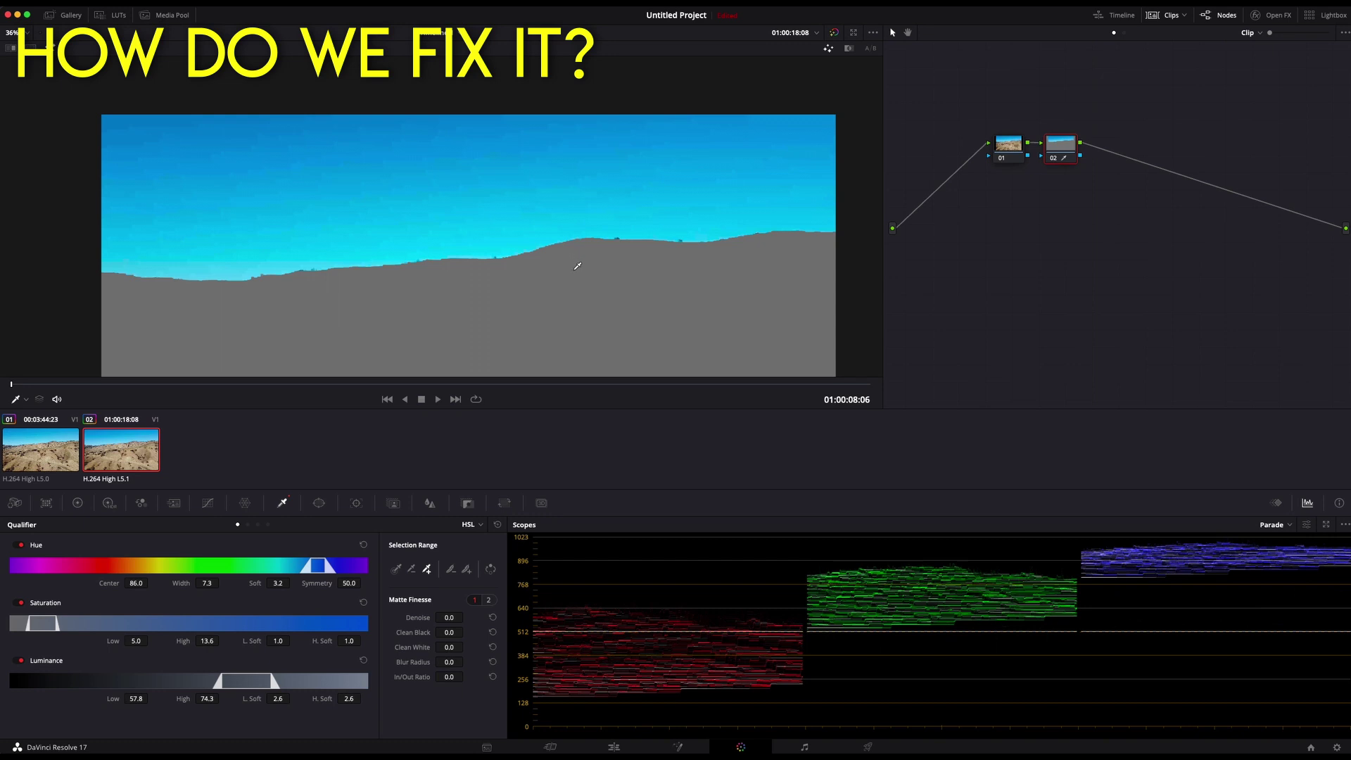
left_click(1267, 14)
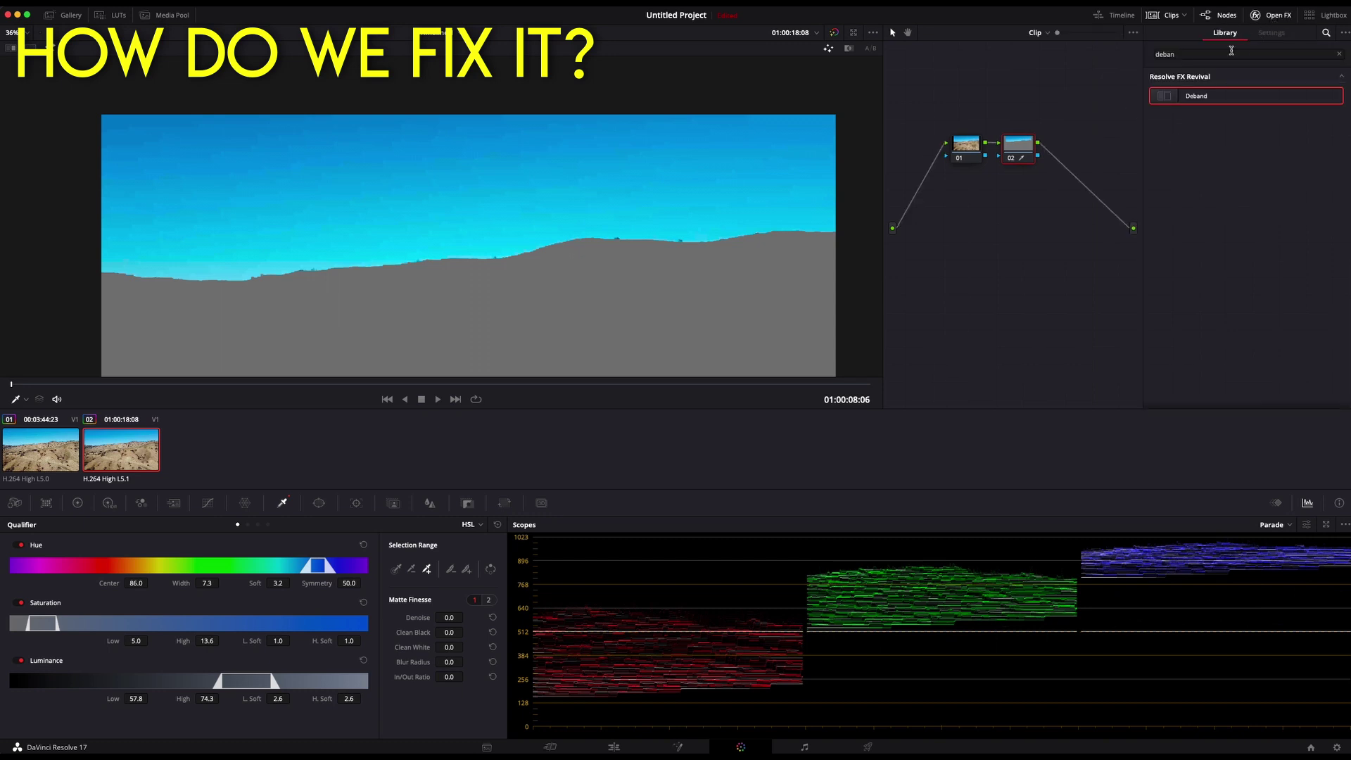
left_click(1206, 54)
left_click_drag(1207, 55, 1157, 54)
key("BackSpace")
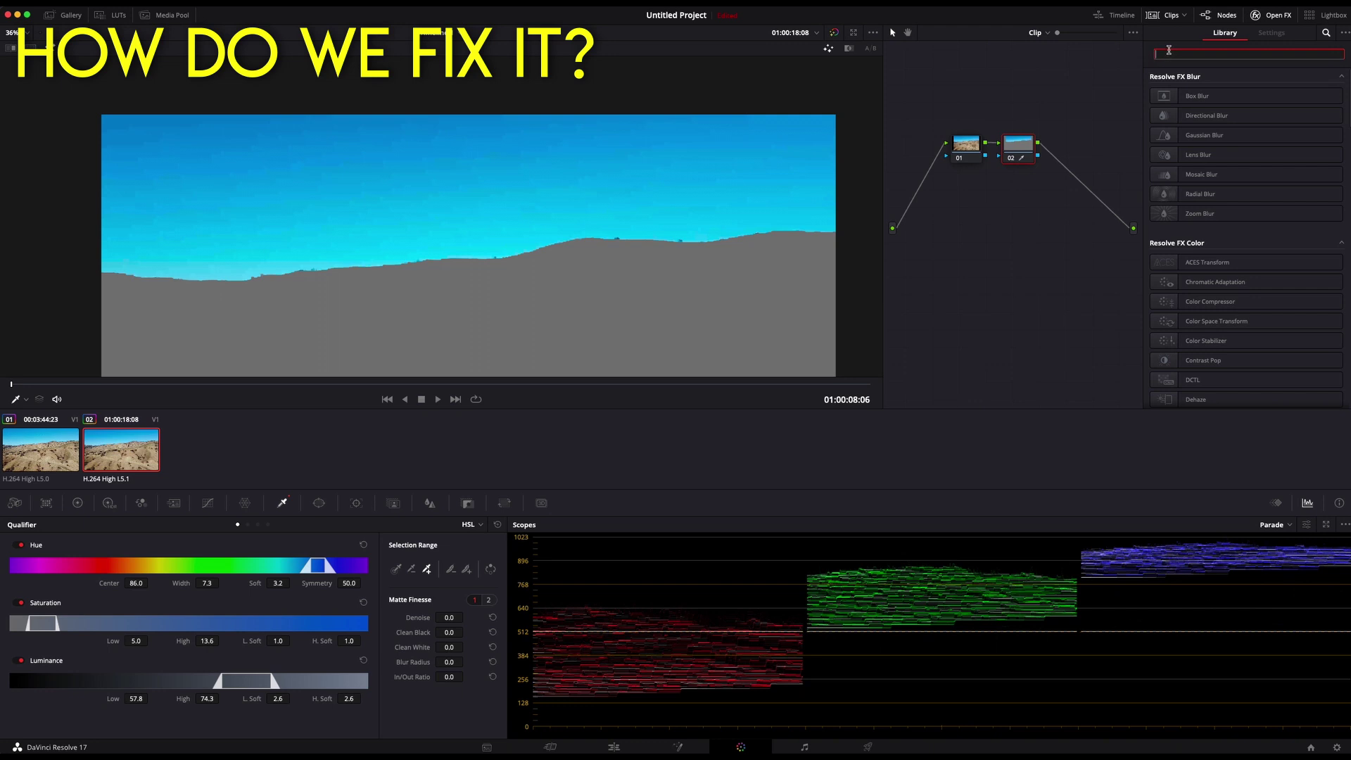
type("deband")
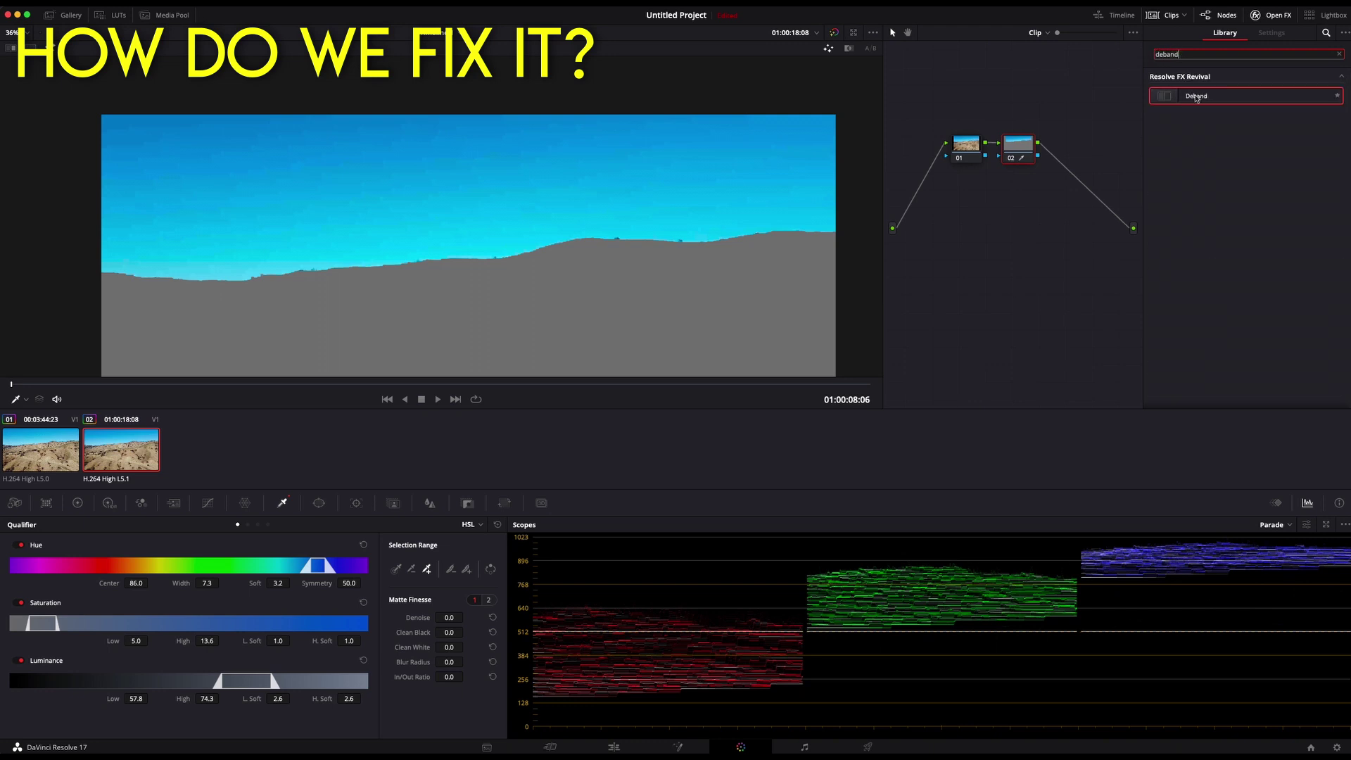
left_click_drag(1230, 97, 1022, 160)
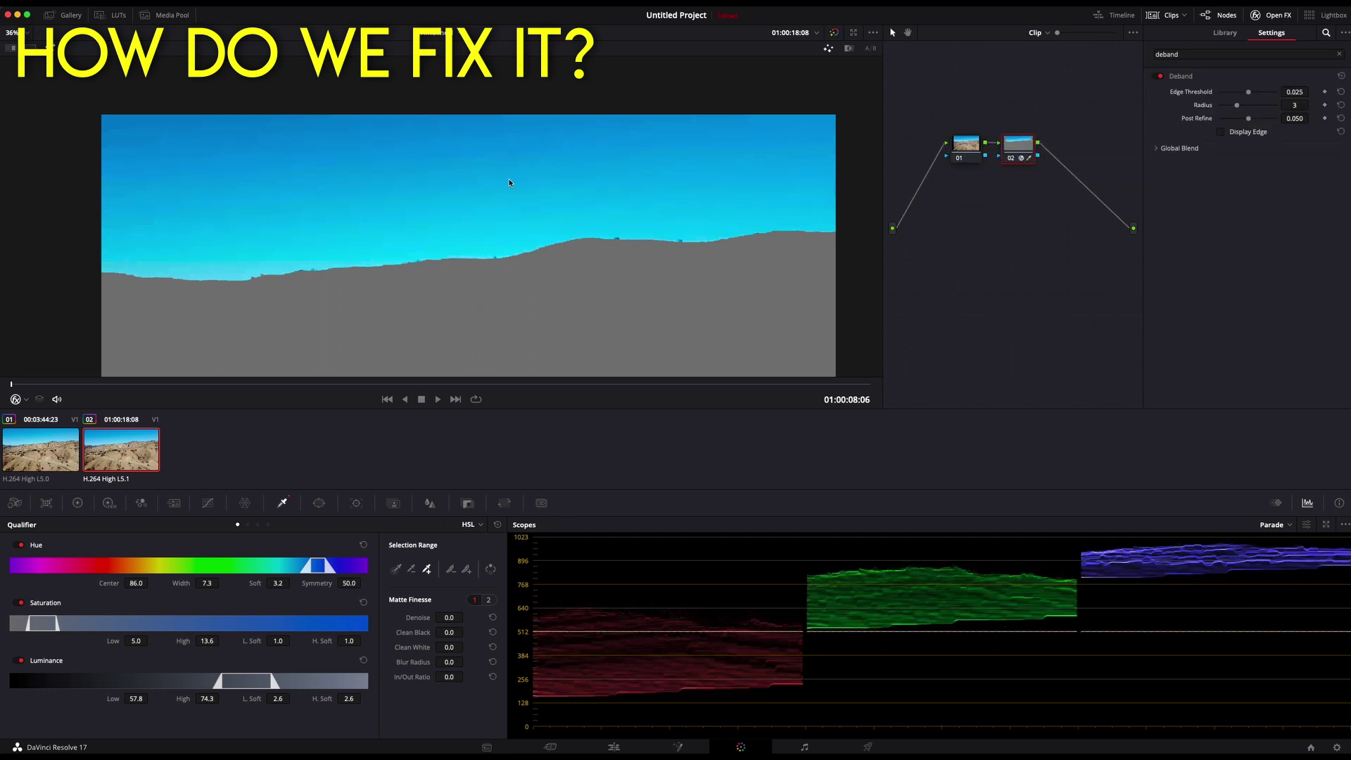
scroll(452, 213, "up", 5)
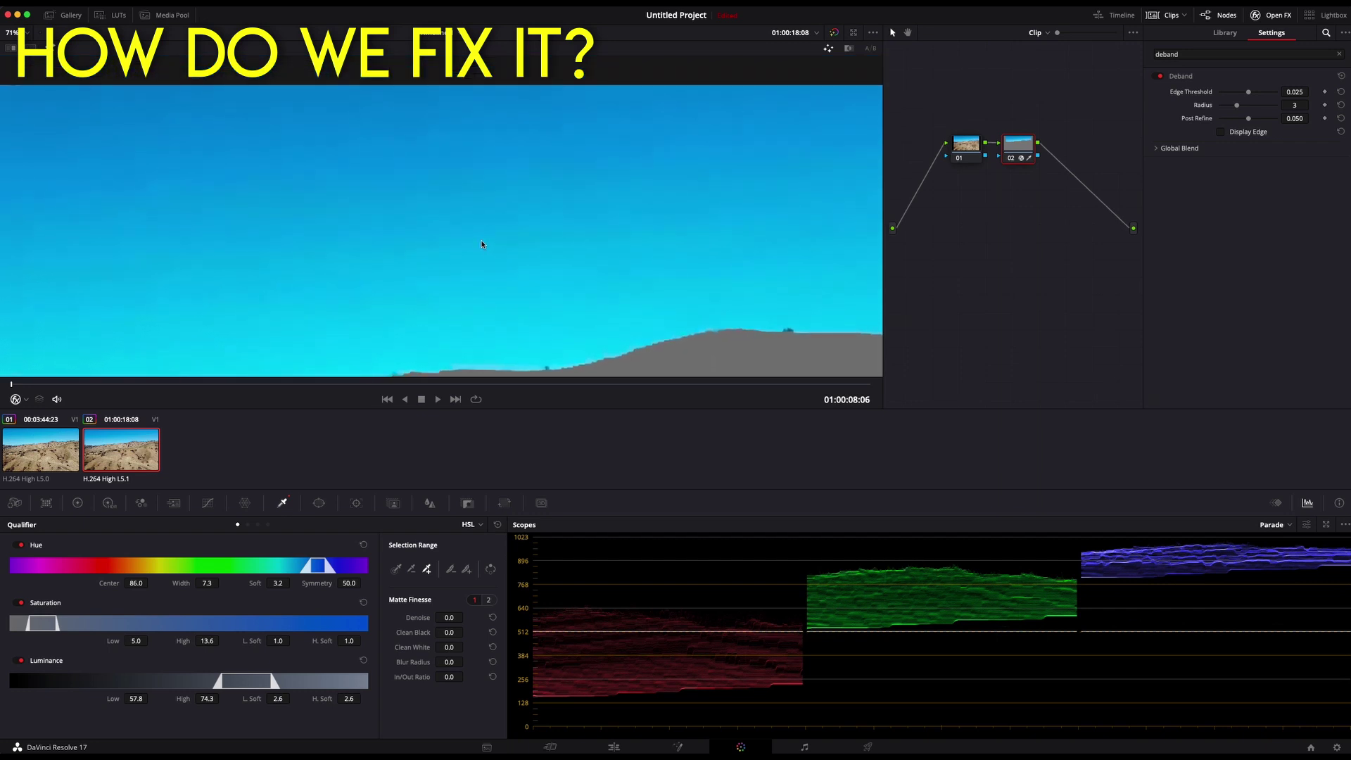
scroll(475, 200, "down", 4)
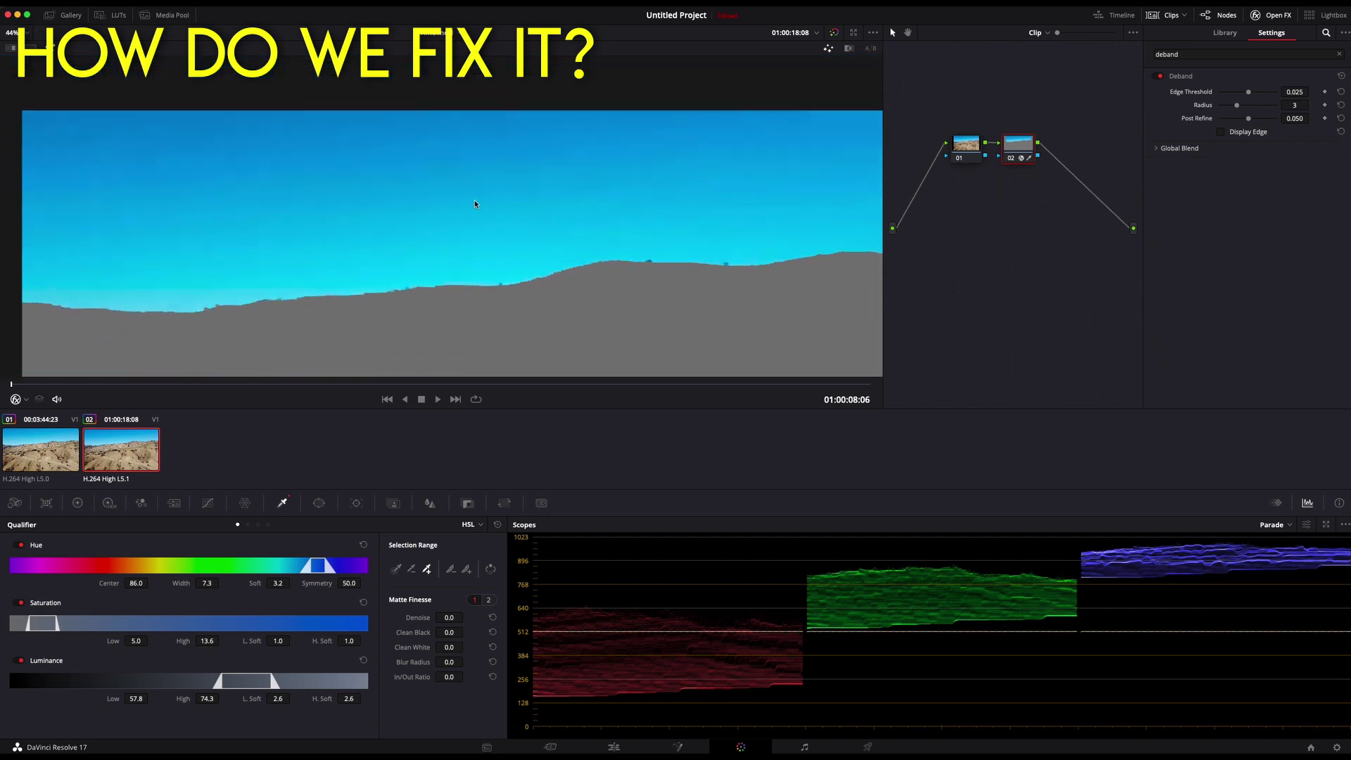
scroll(475, 204, "up", 1)
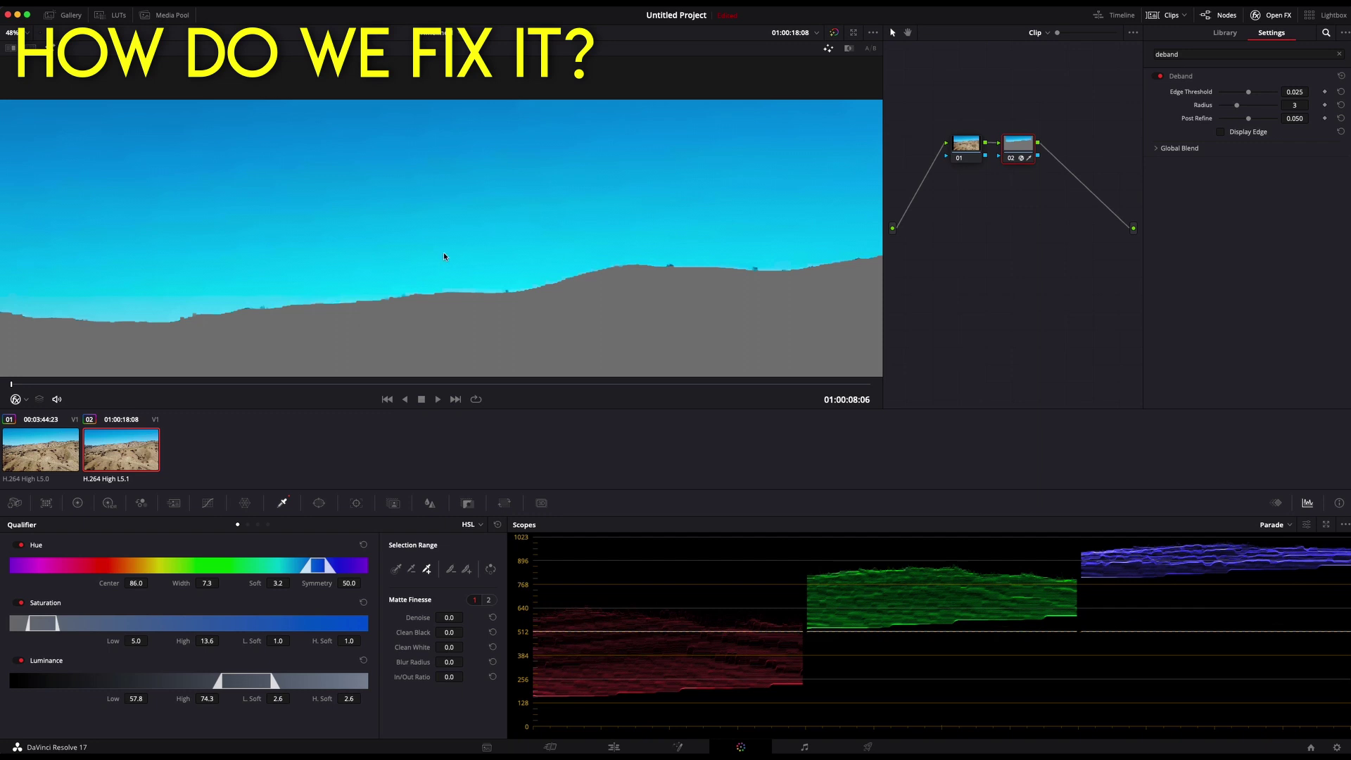
scroll(443, 256, "up", 3)
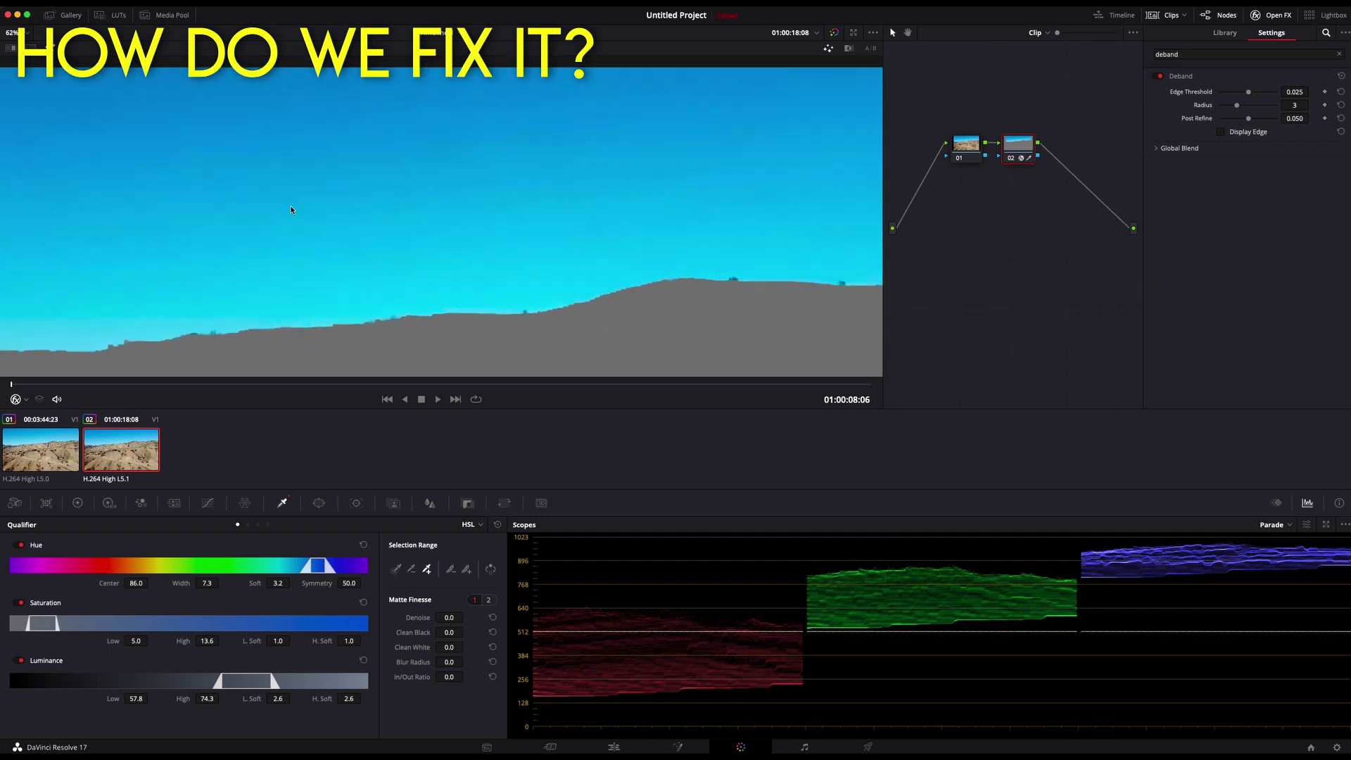
left_click_drag(221, 223, 294, 226)
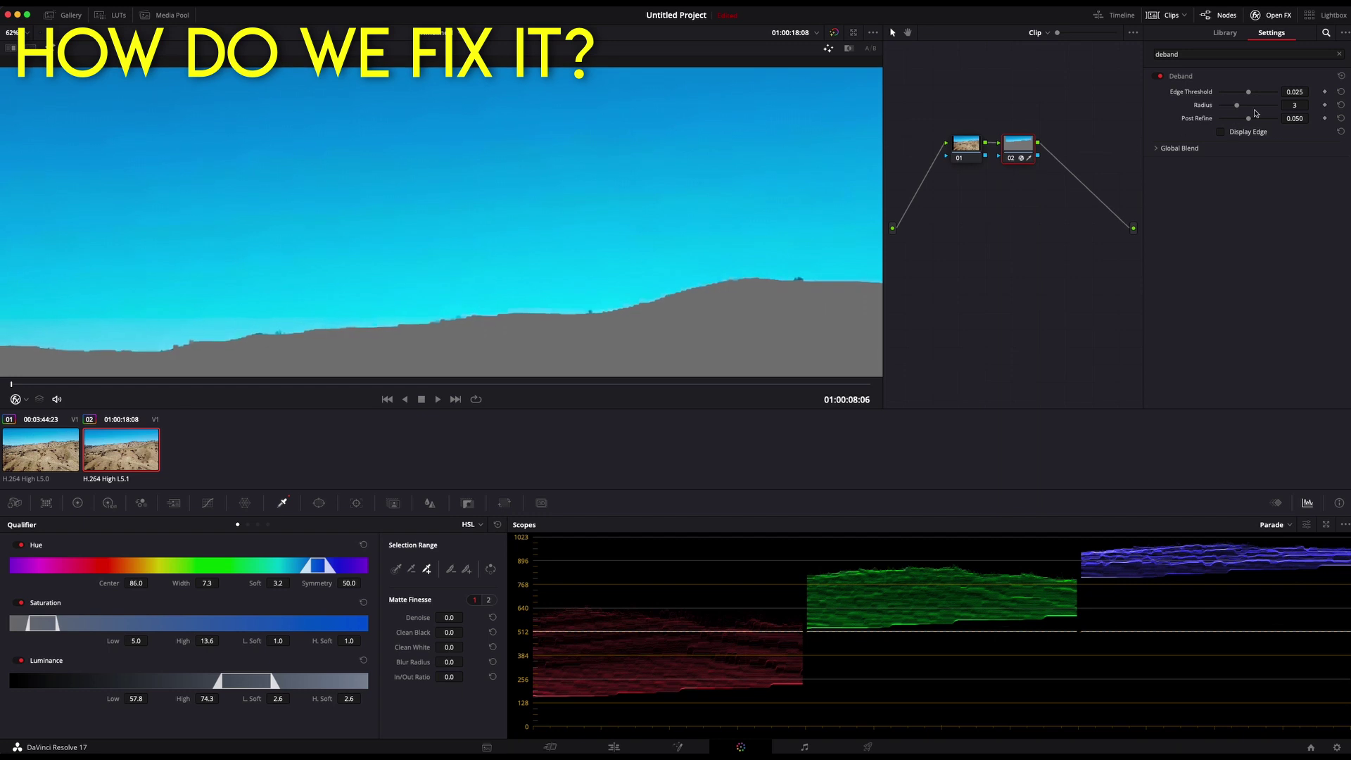
Using Display Edge as a preview, set Deband Radius to 6 and Edge Threshold to 0.034
left_click(1222, 133)
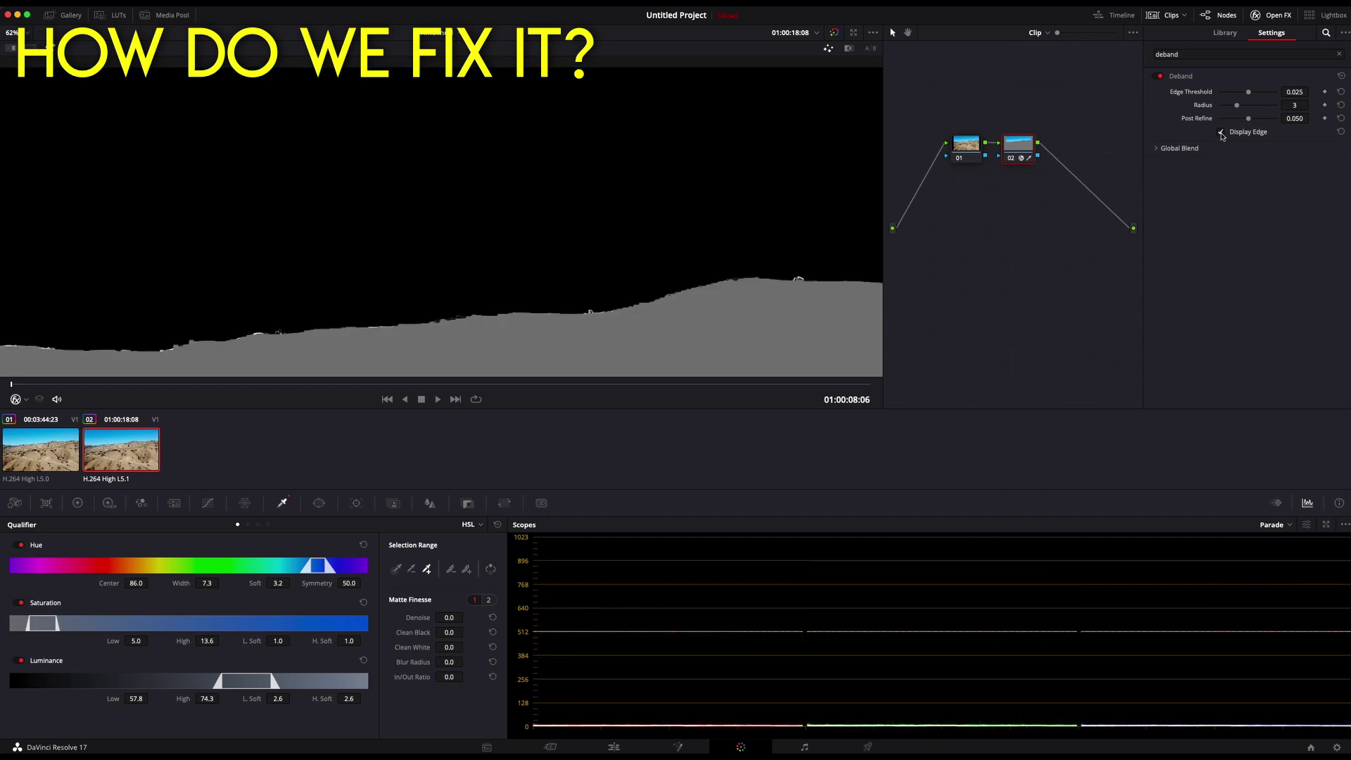
scroll(494, 241, "down", 1)
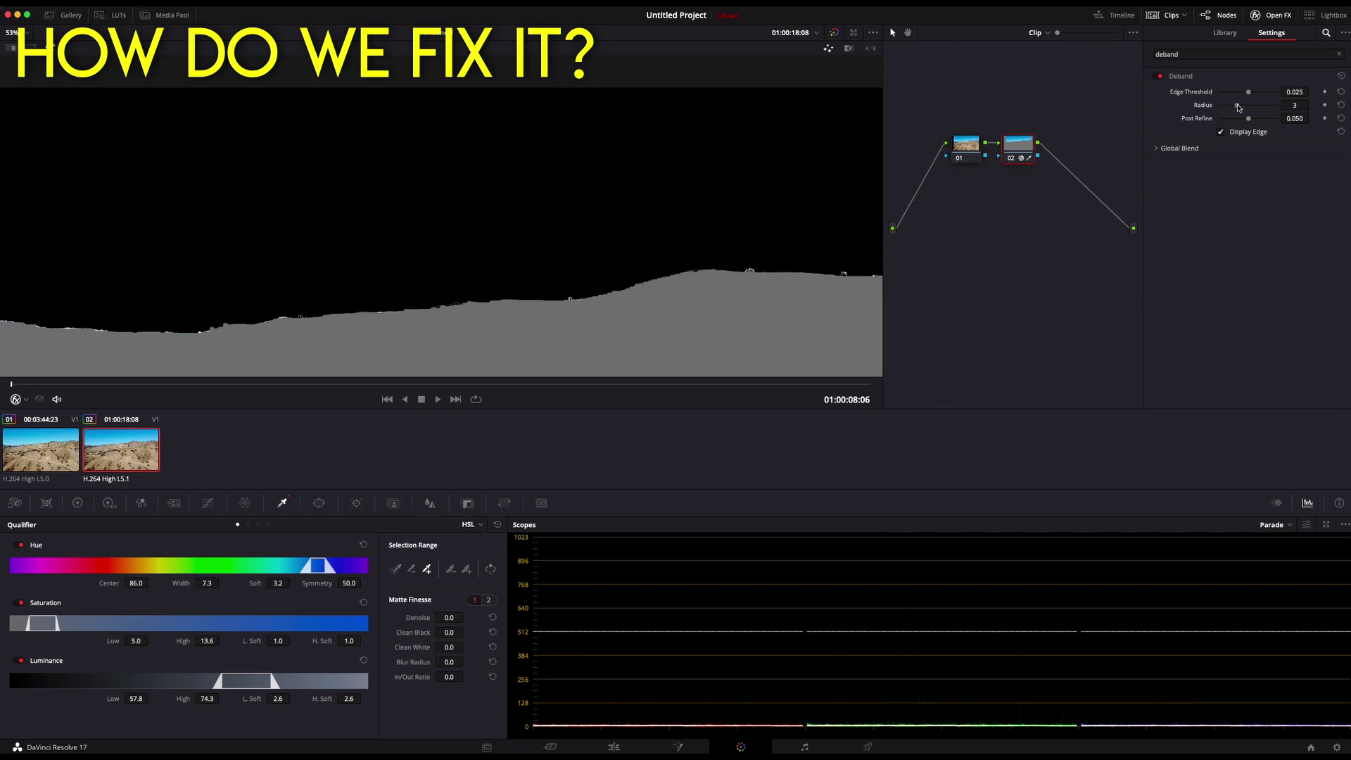
left_click_drag(1239, 107, 1260, 94)
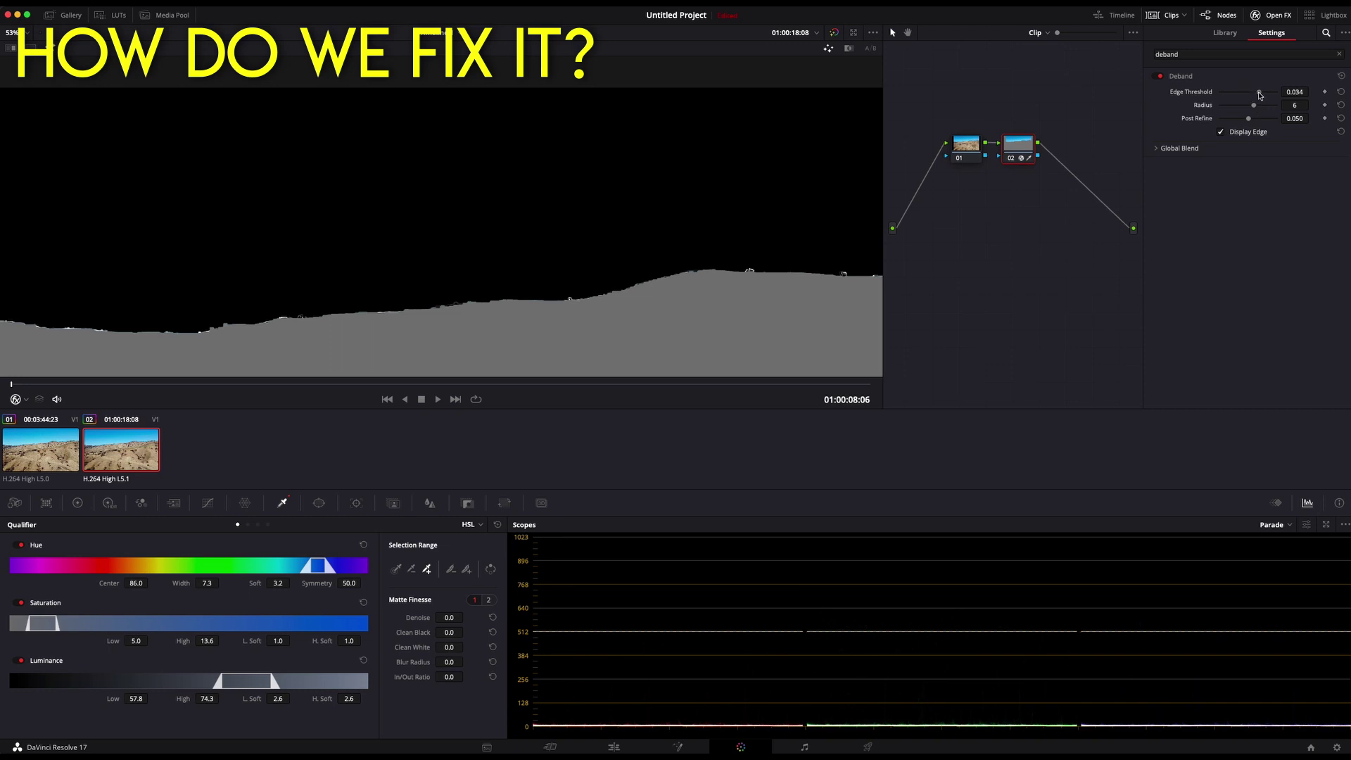
left_click(1224, 133)
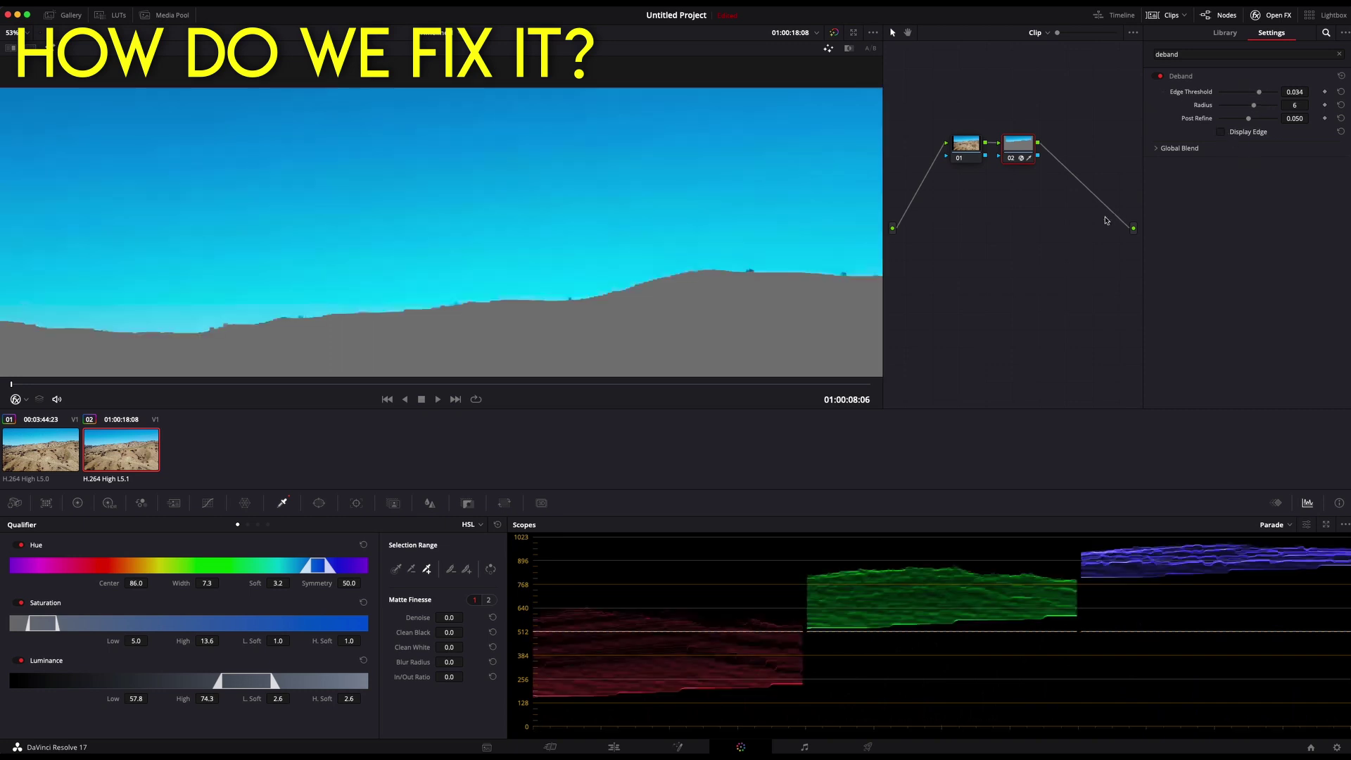
Expand Deband's Global Blend options and adjust the blend, leaving it at 1.000
left_click(1156, 148)
left_click_drag(1271, 166, 1329, 156)
scroll(362, 338, "up", 3)
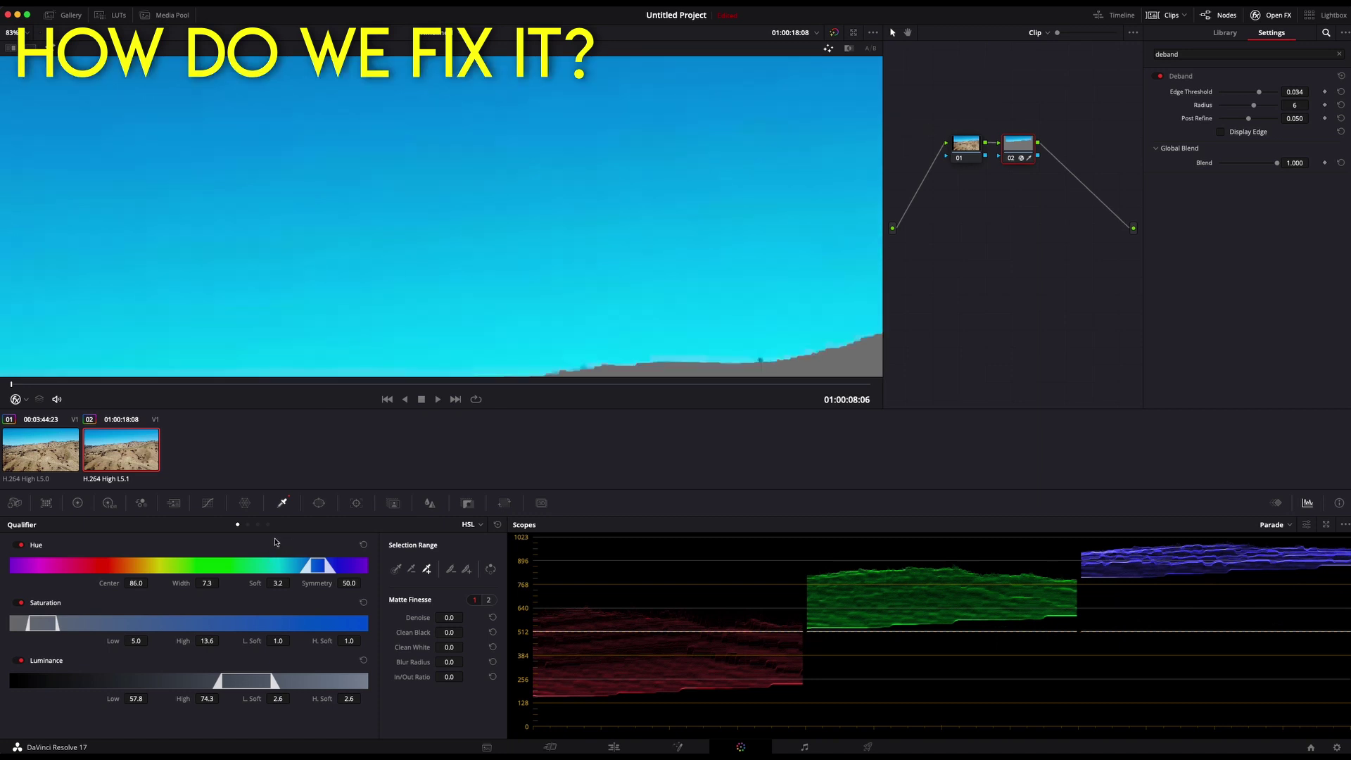
In the Blur palette, raise the linked RGB blur radius from 0.50 to 0.61
left_click(429, 504)
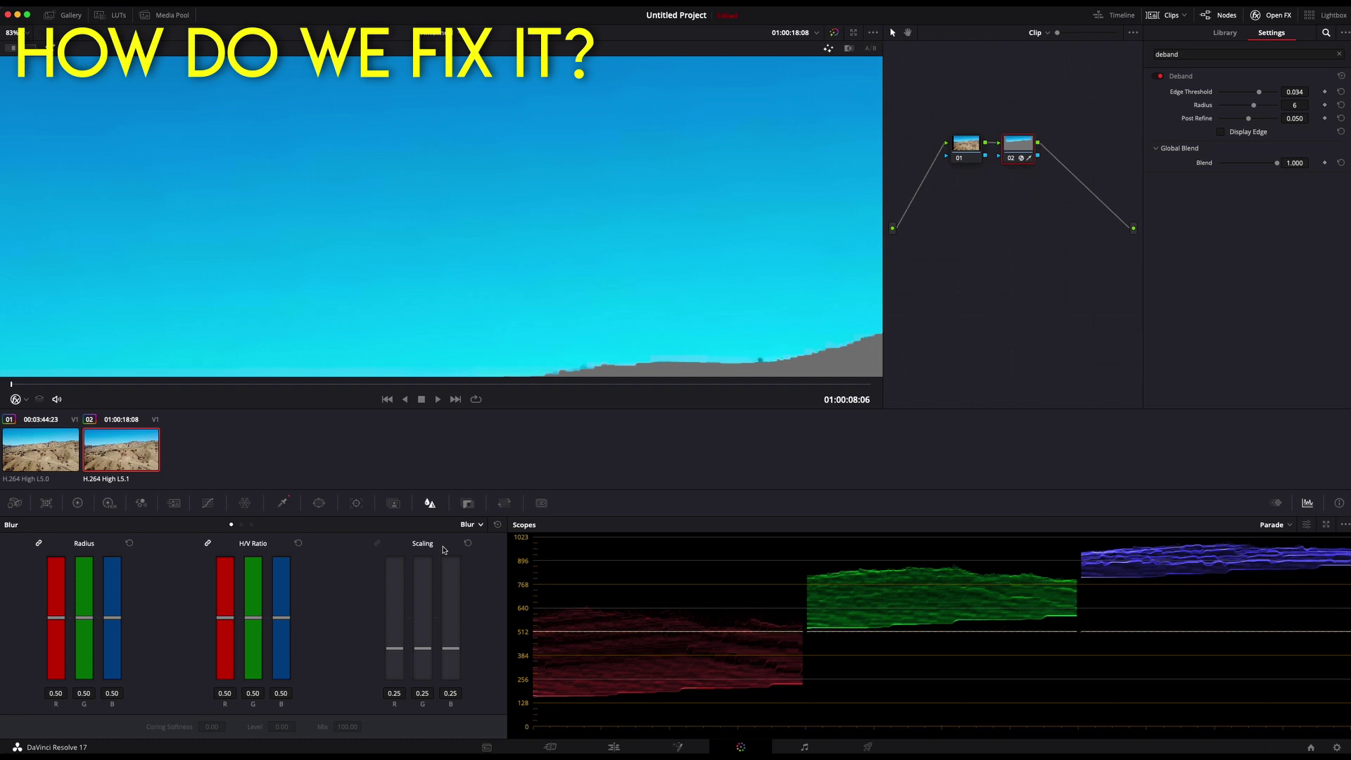
left_click(479, 525)
left_click(479, 527)
left_click_drag(83, 620, 89, 606)
scroll(543, 246, "down", 5)
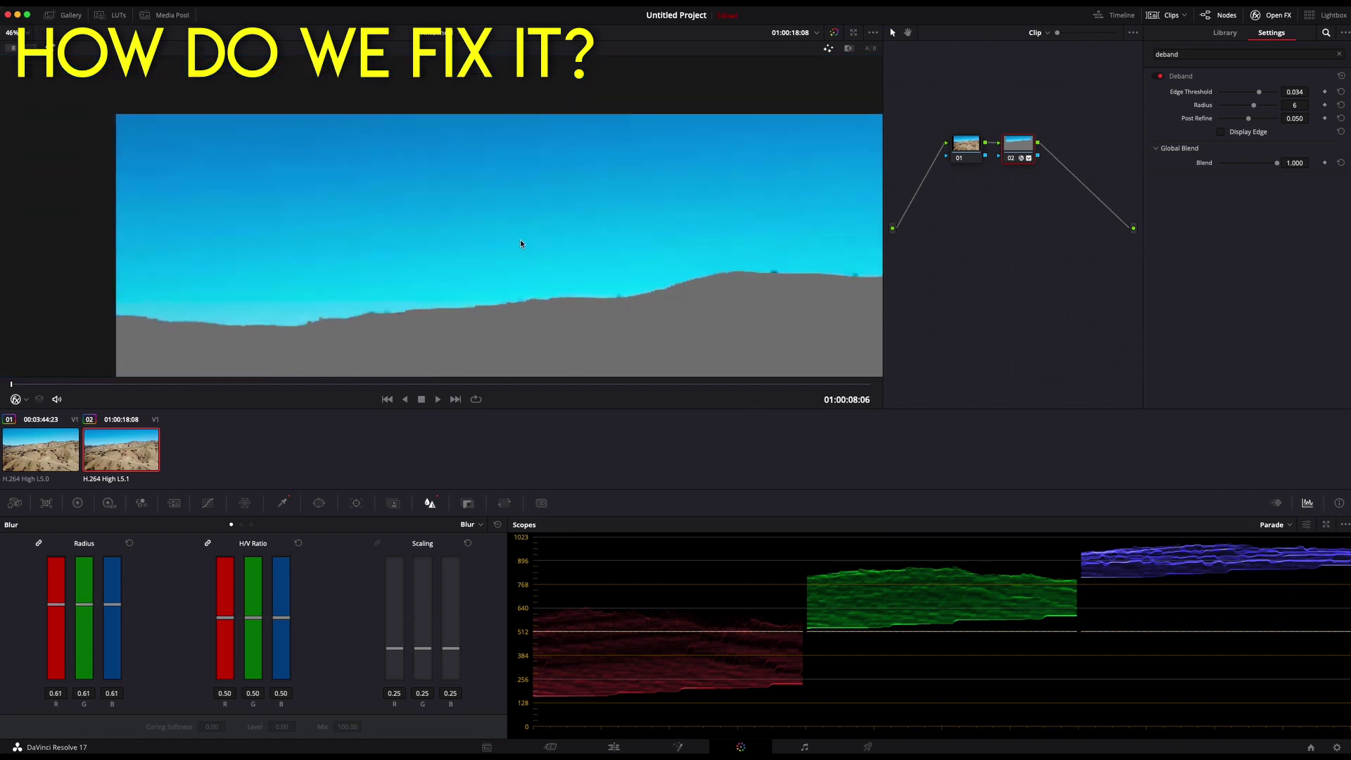
scroll(505, 266, "down", 2)
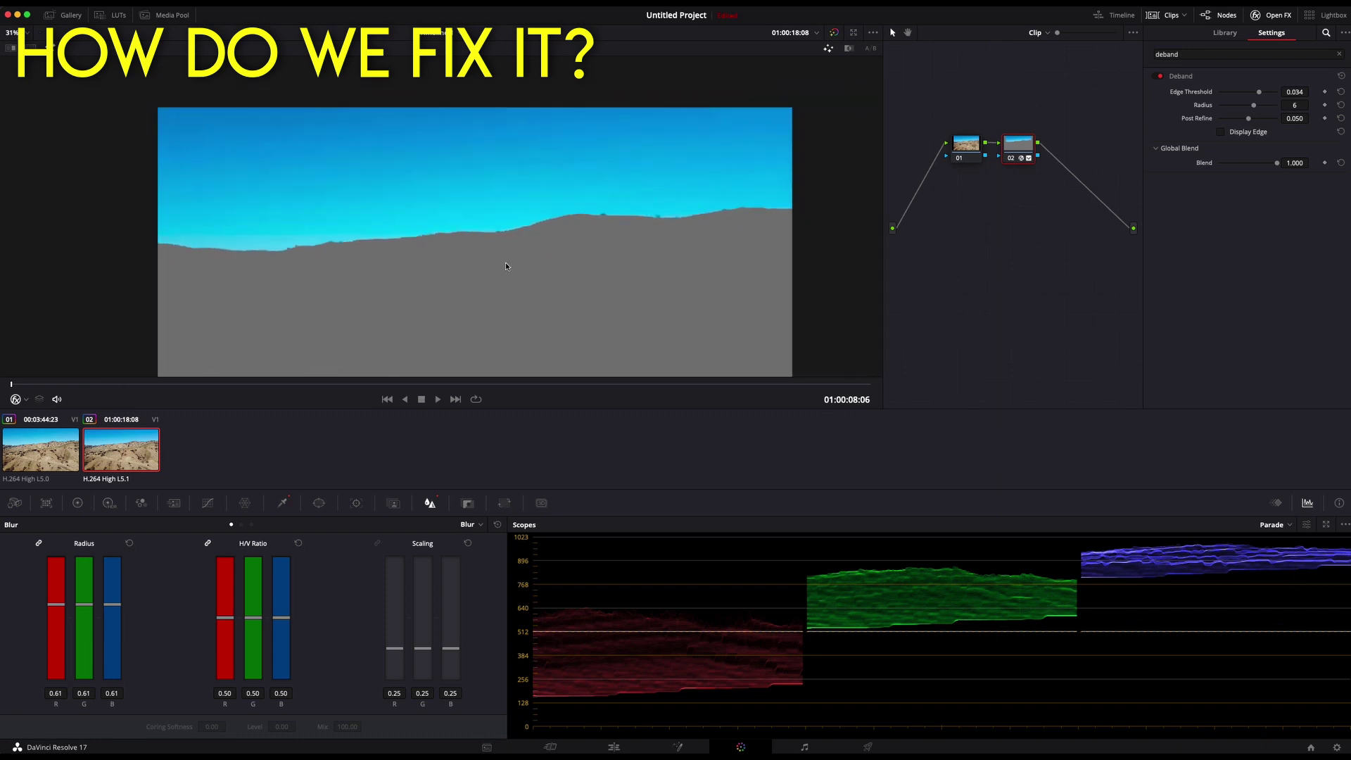
Select clip 01 in the clips strip to view the footage without the sky fix
scroll(504, 262, "down", 1)
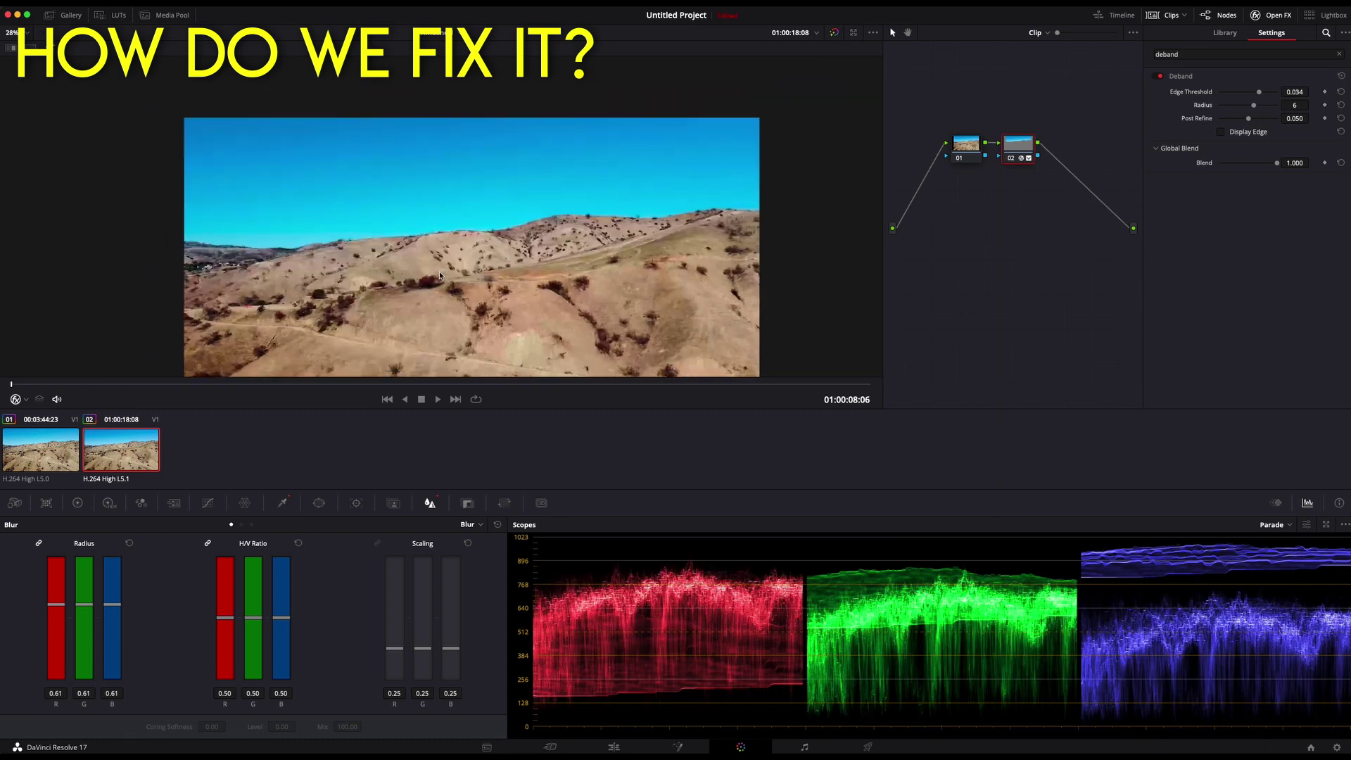
scroll(453, 260, "down", 2)
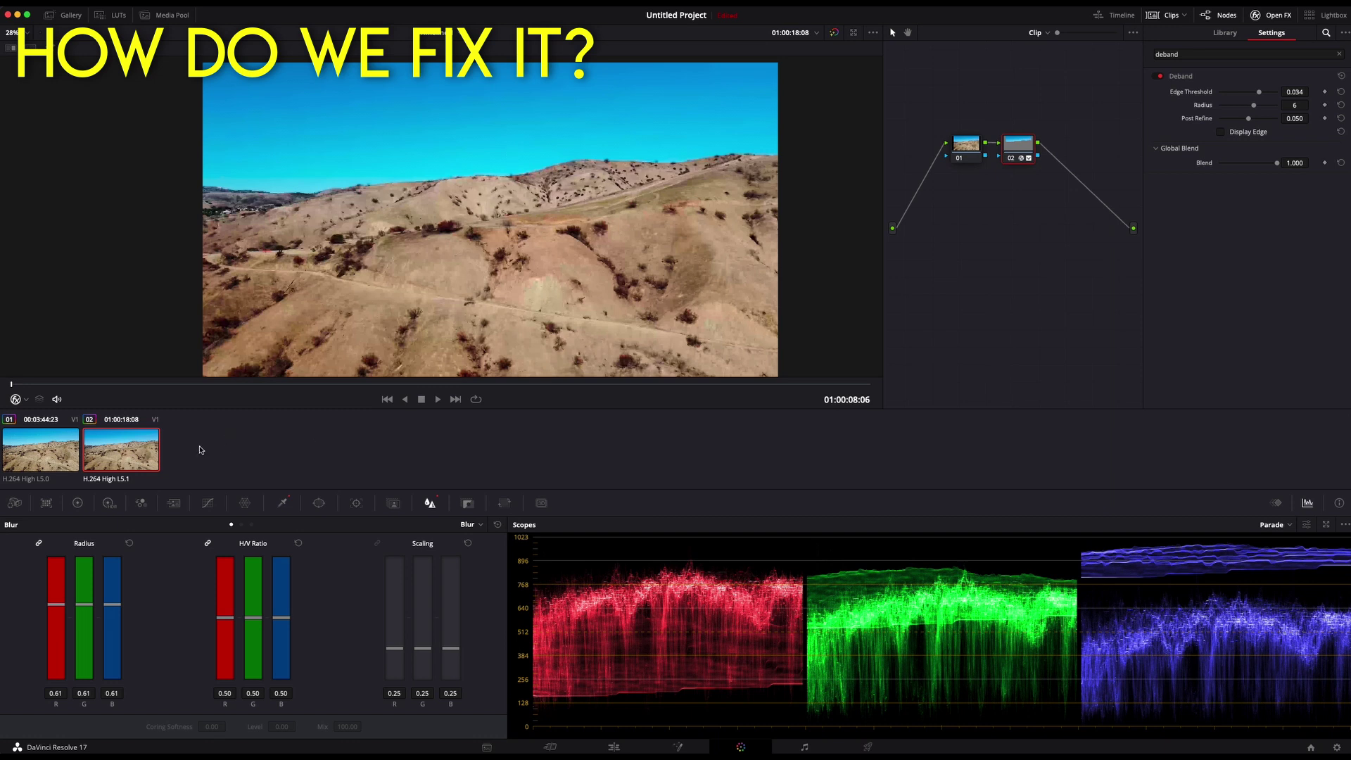
left_click(49, 456)
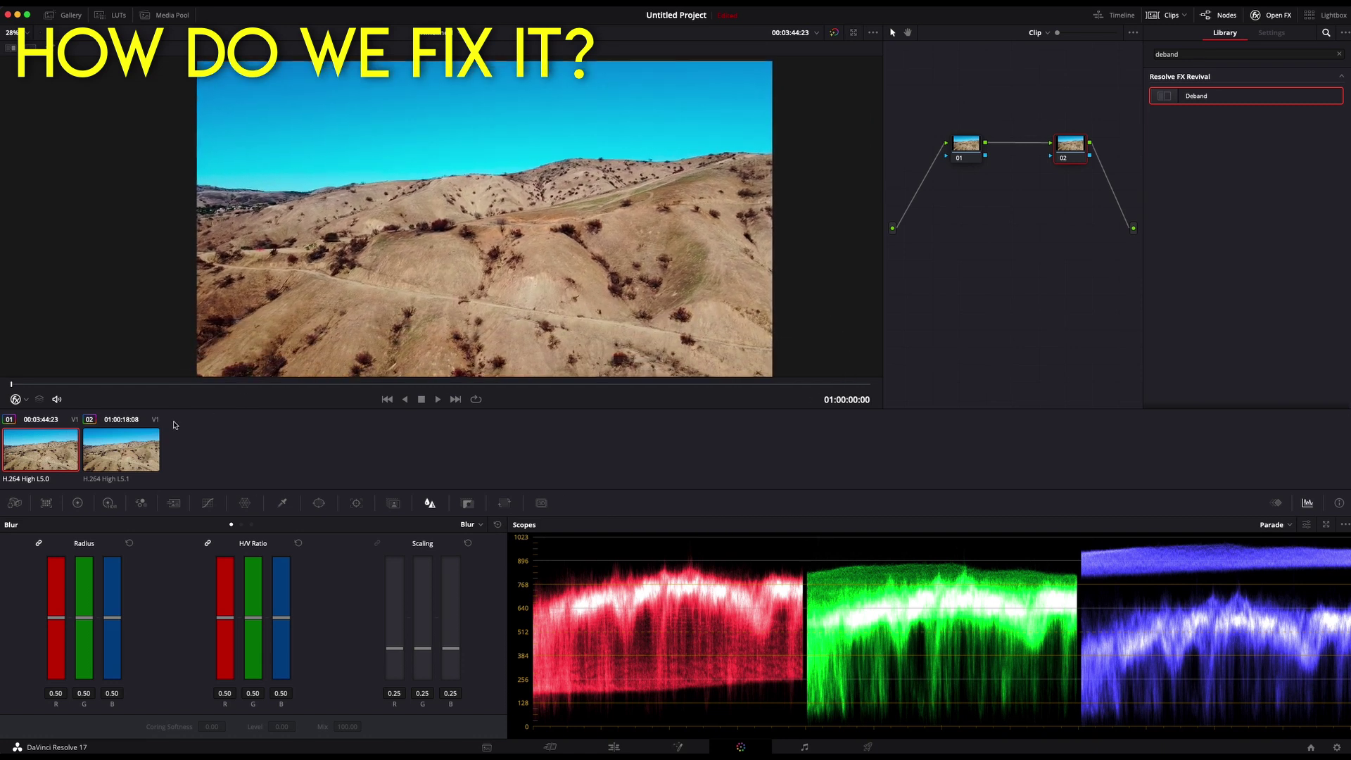
Select clips 01 and 02 and set the split screen to Selected Clips for side-by-side comparison
left_click(138, 444)
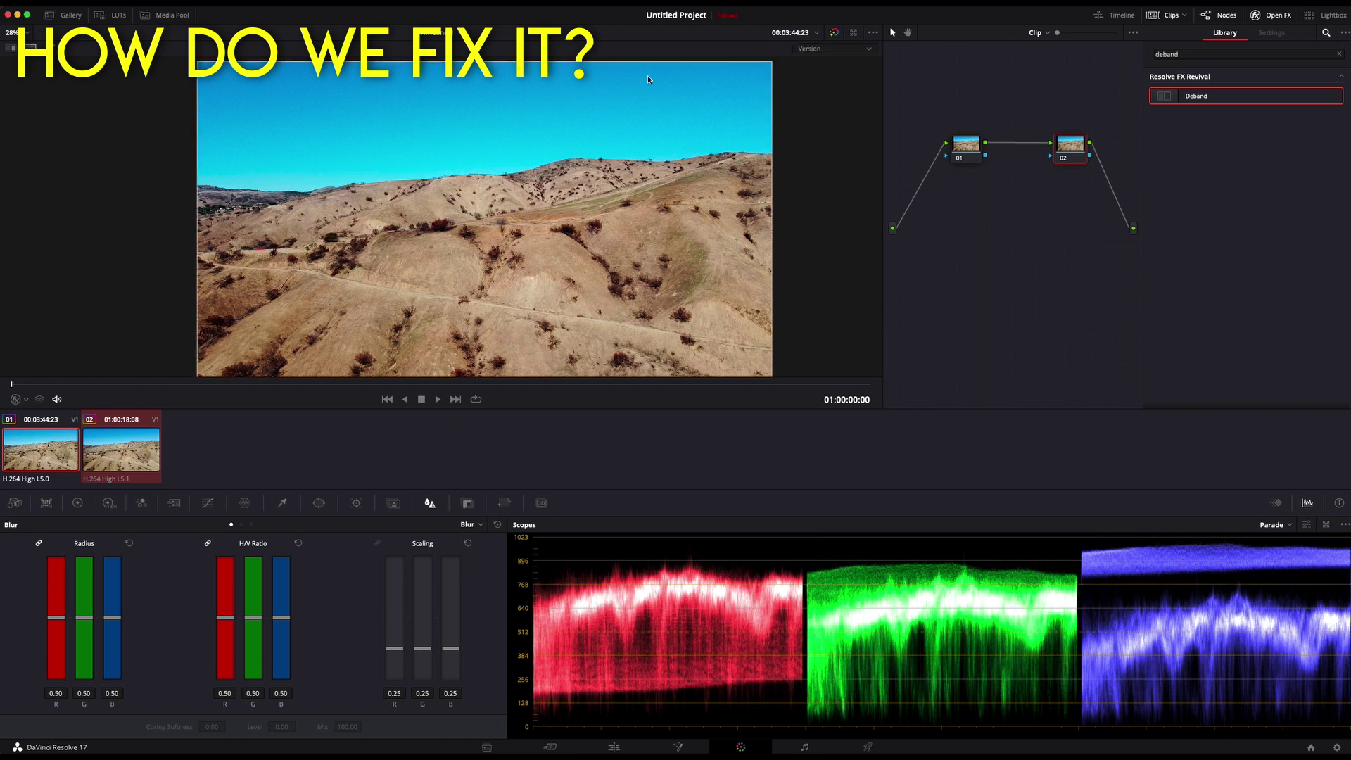
left_click(816, 49)
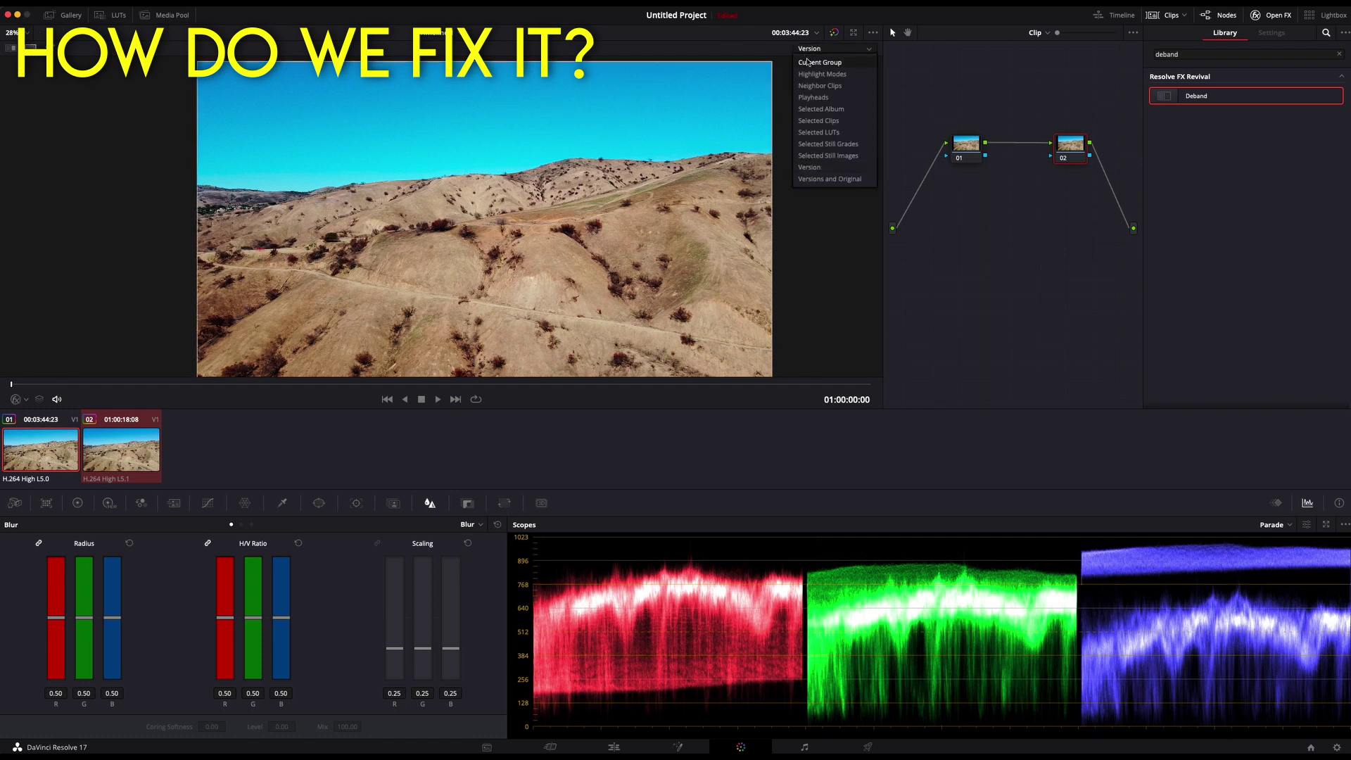
left_click(822, 121)
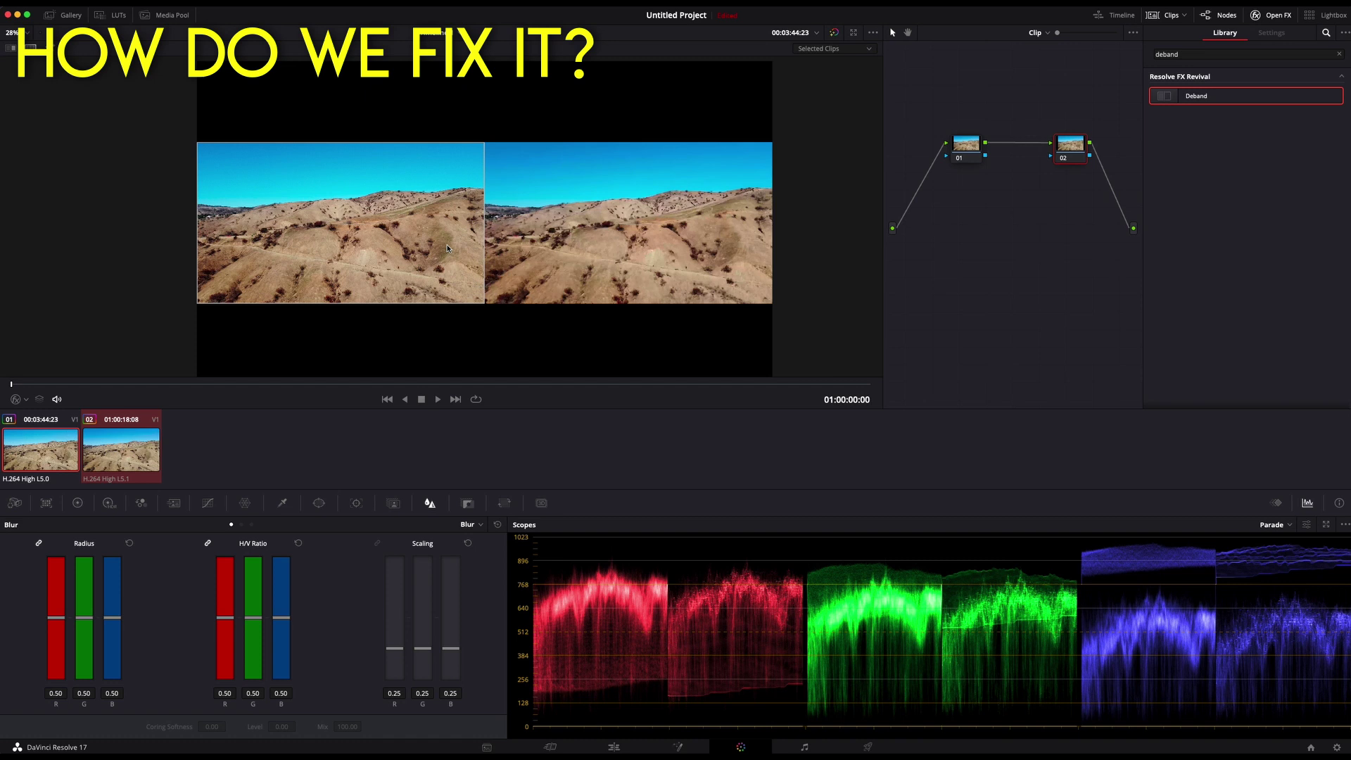
scroll(446, 243, "up", 5)
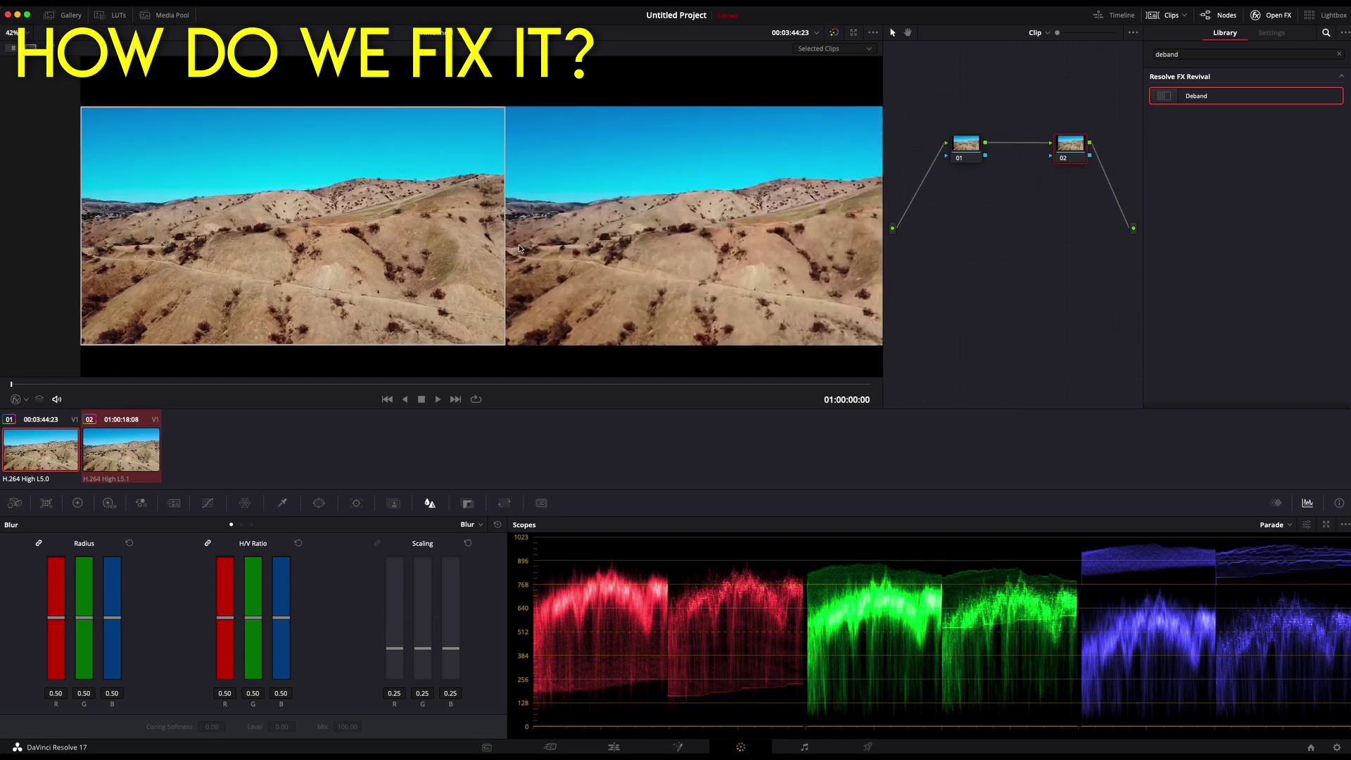
left_click_drag(519, 245, 487, 245)
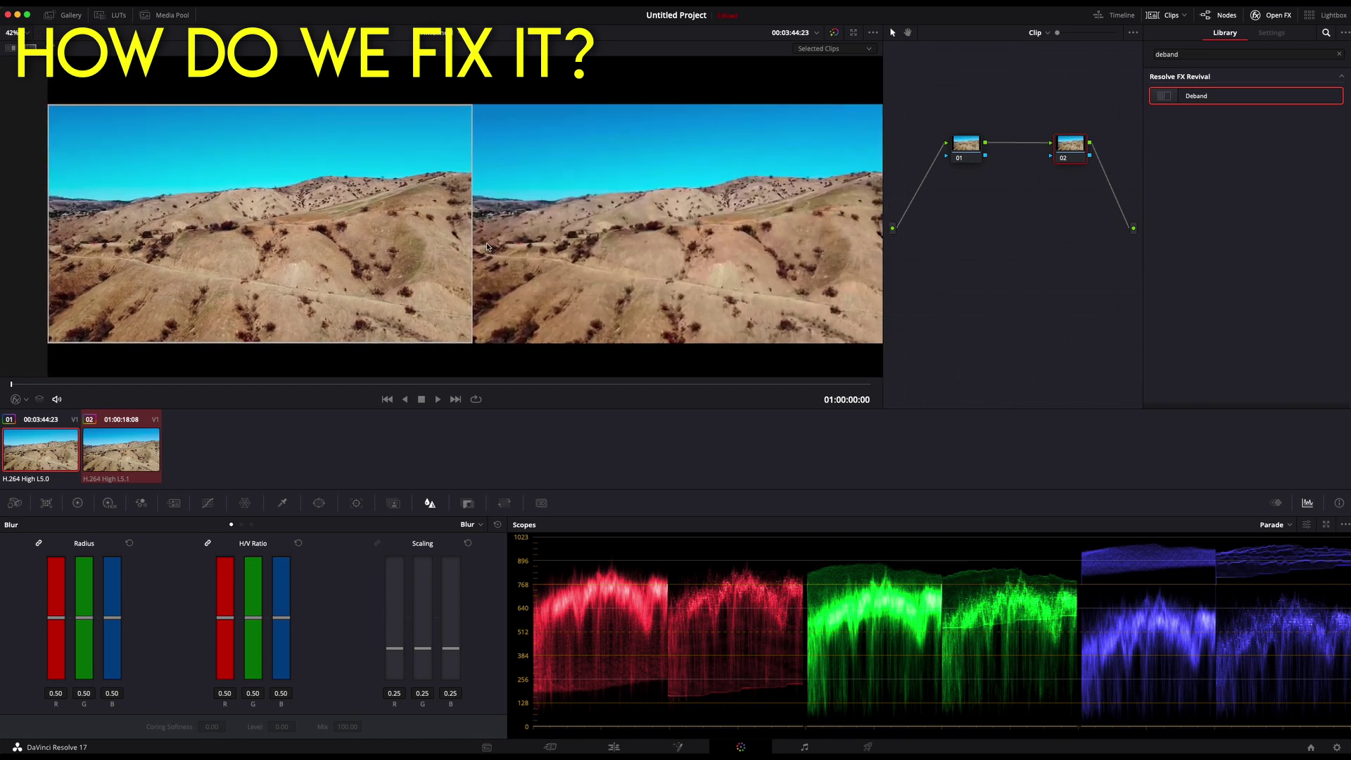
scroll(490, 250, "down", 1)
scroll(545, 254, "up", 2)
scroll(529, 255, "up", 3)
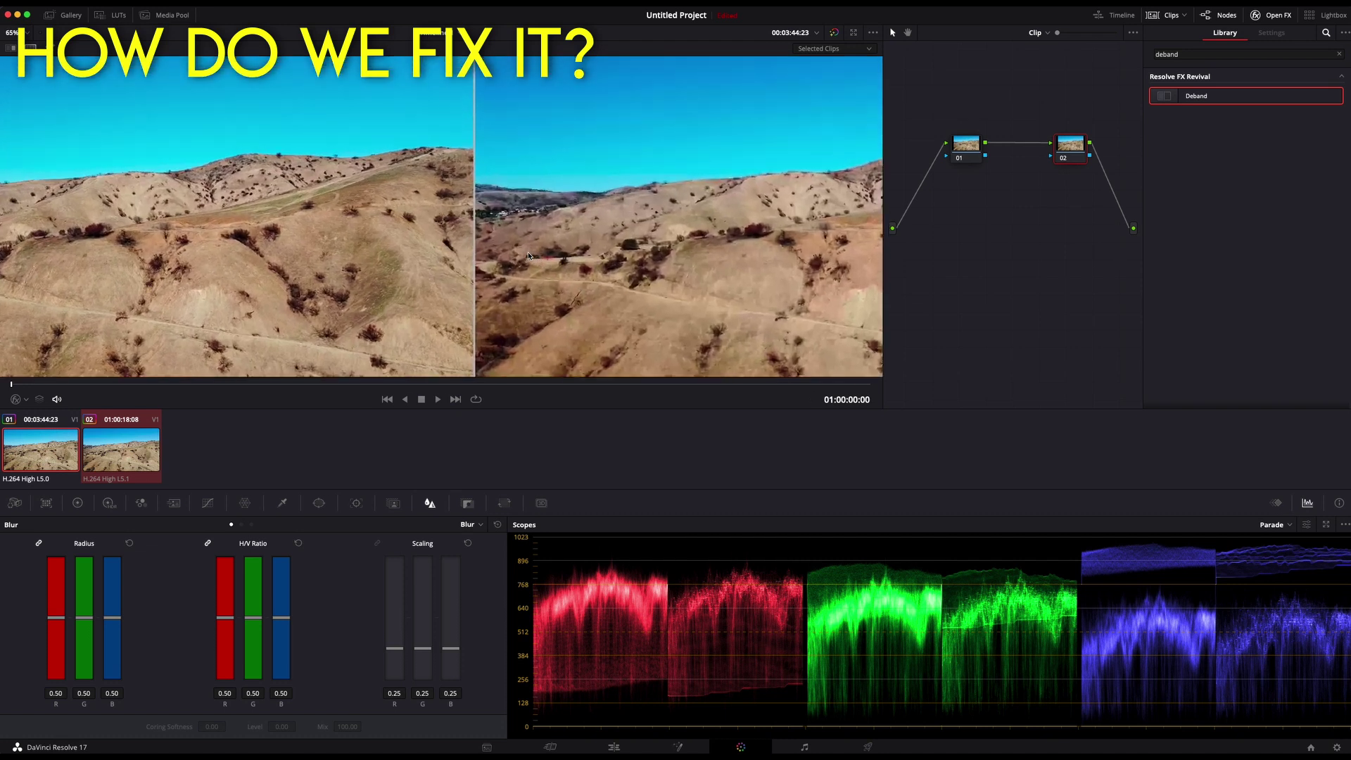
scroll(530, 266, "up", 3)
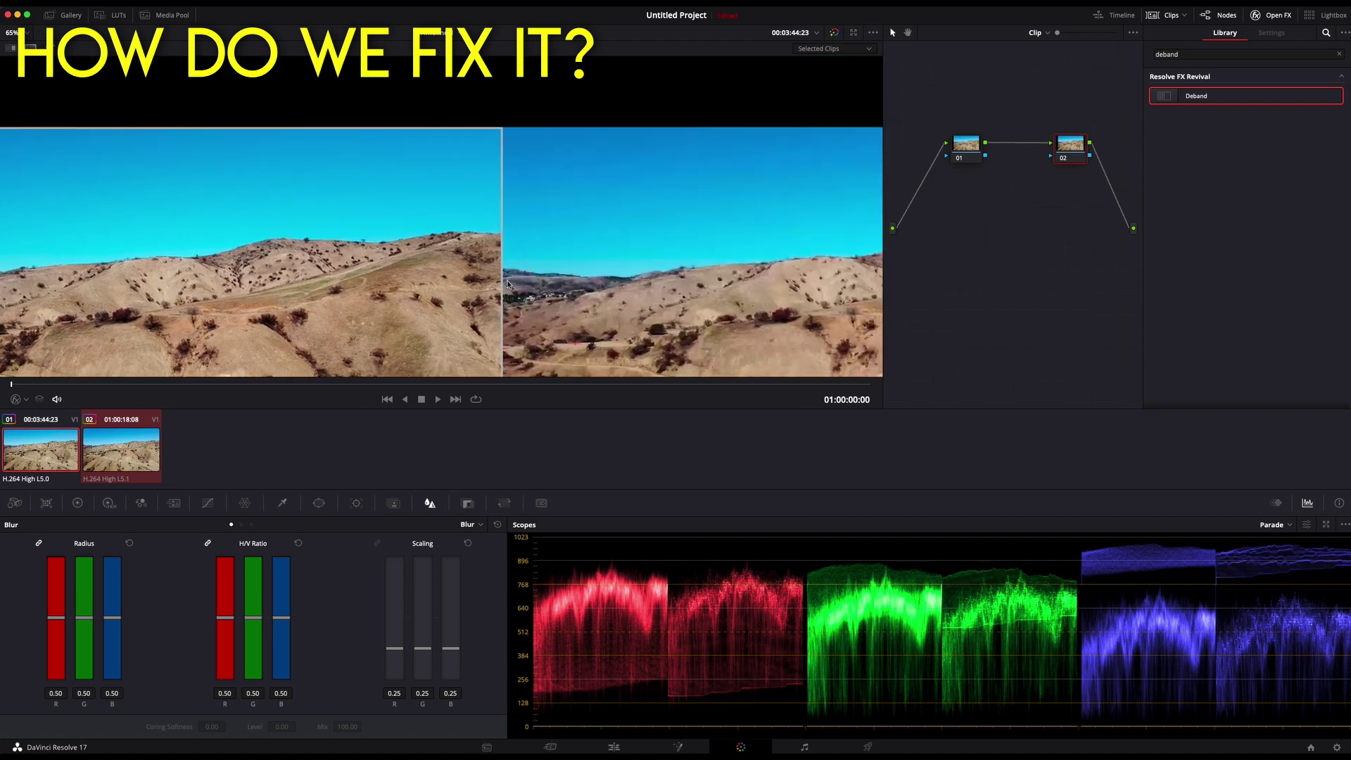
scroll(526, 263, "up", 1)
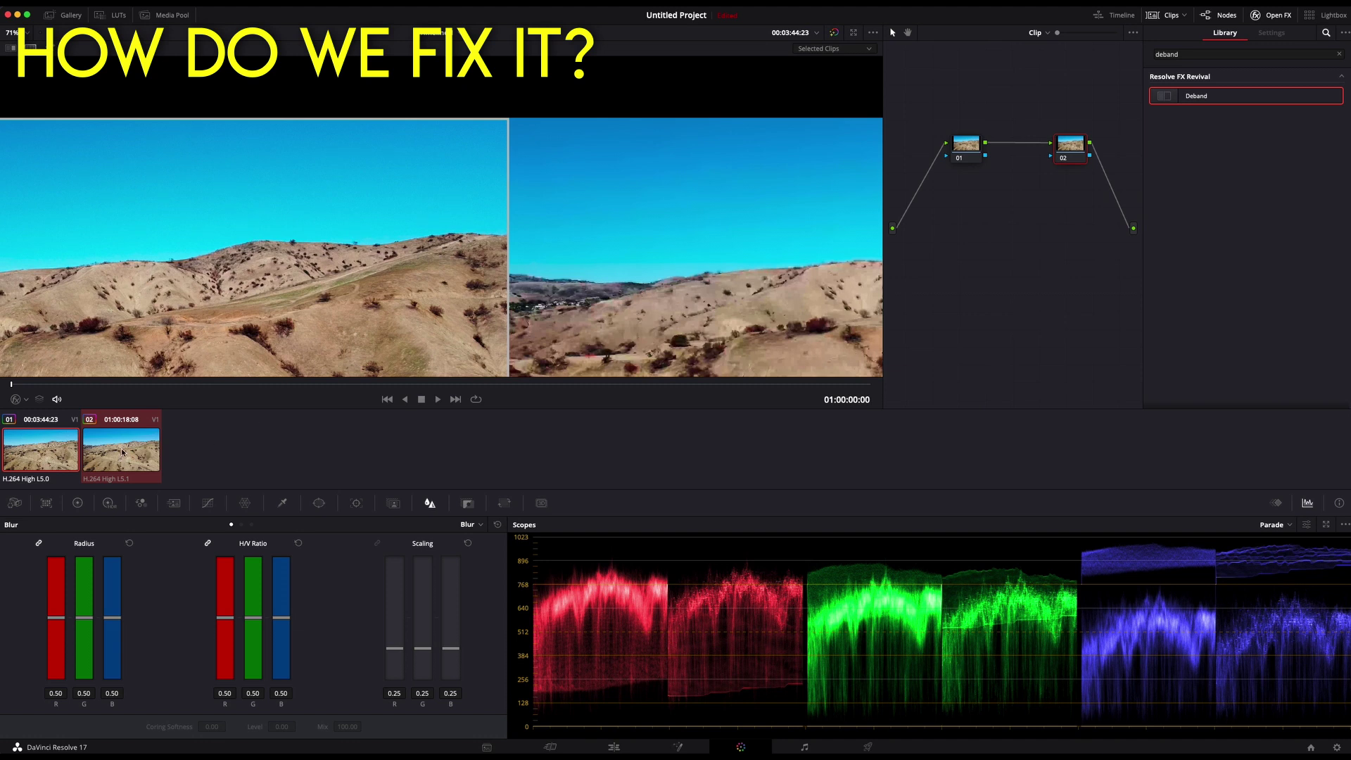
Make clip 02 current and toggle node 02 off and back on to judge the sky fix
key("Down")
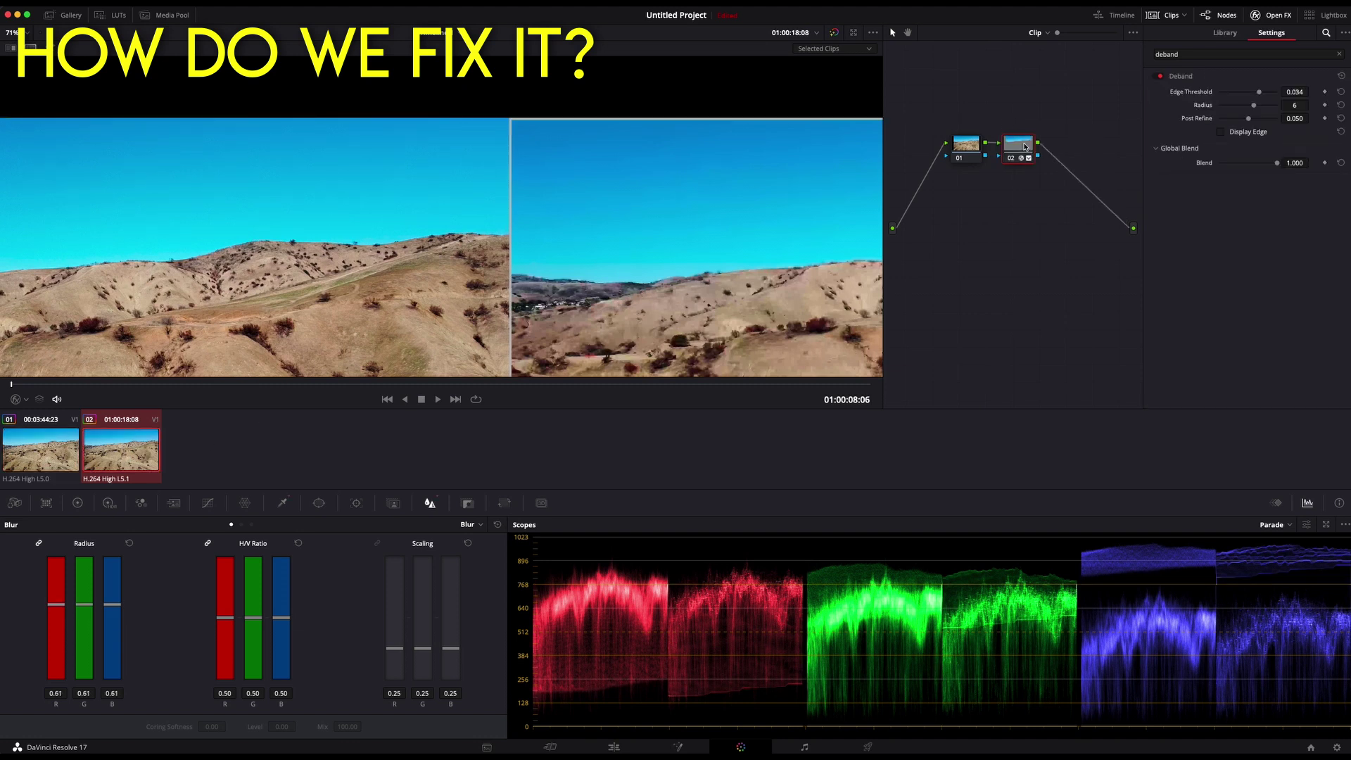
key("ctrl+d")
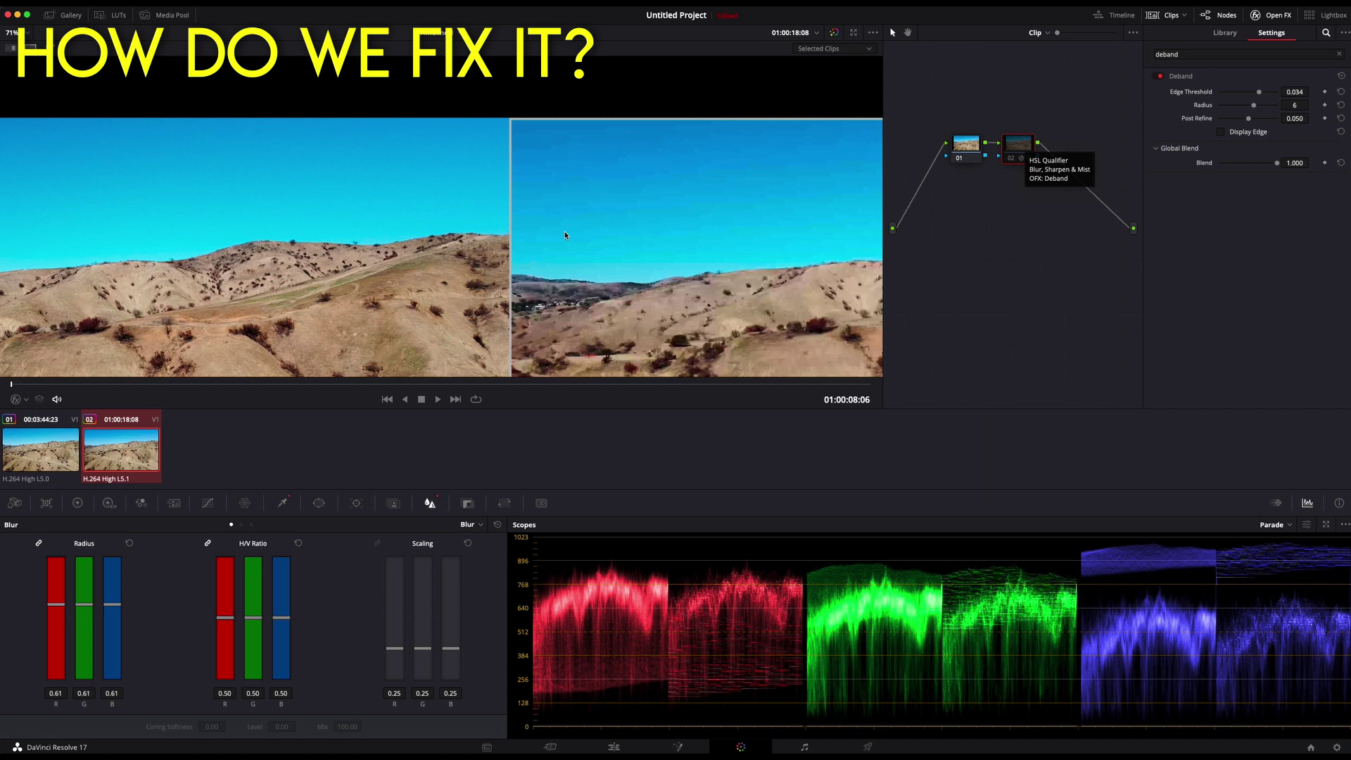
key("shift+z")
key("ctrl+d")
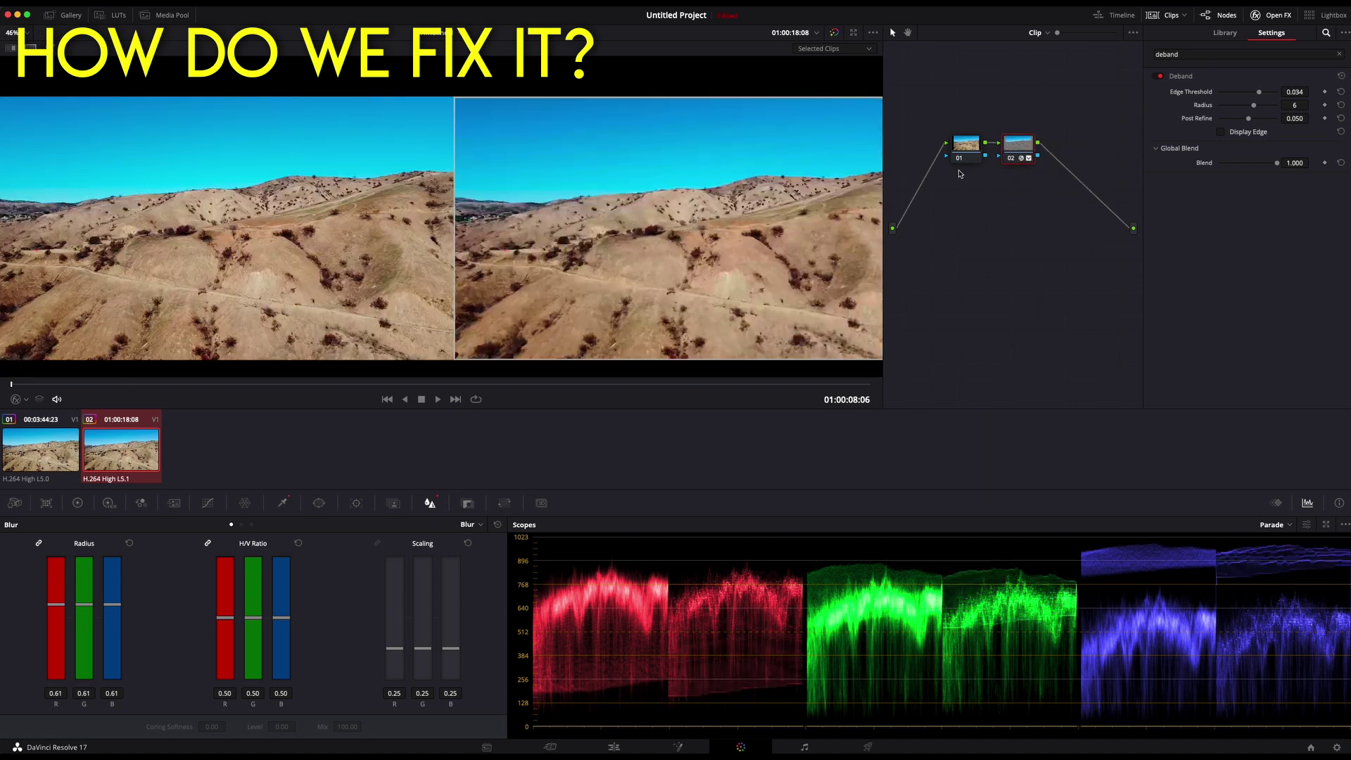